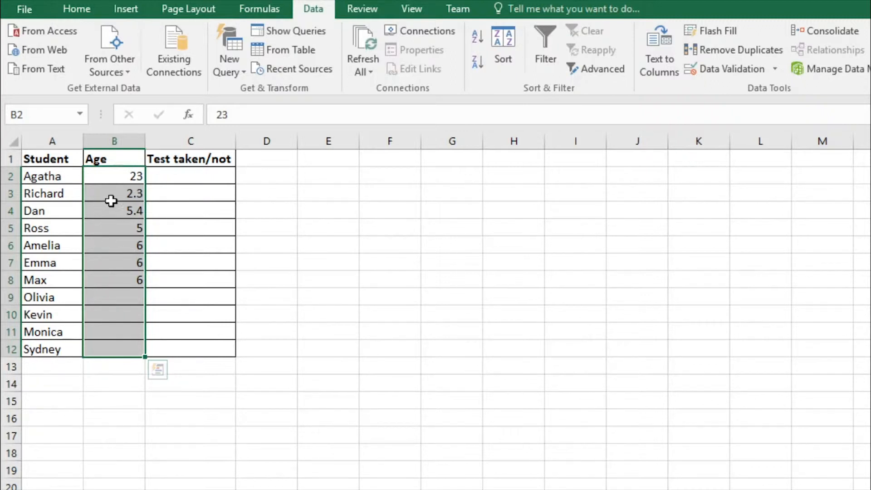
{"action": "left_click", "coordinate": [114, 175]}
{"action": "left_click_drag", "start_coordinate": [114, 192], "coordinate": [123, 262]}
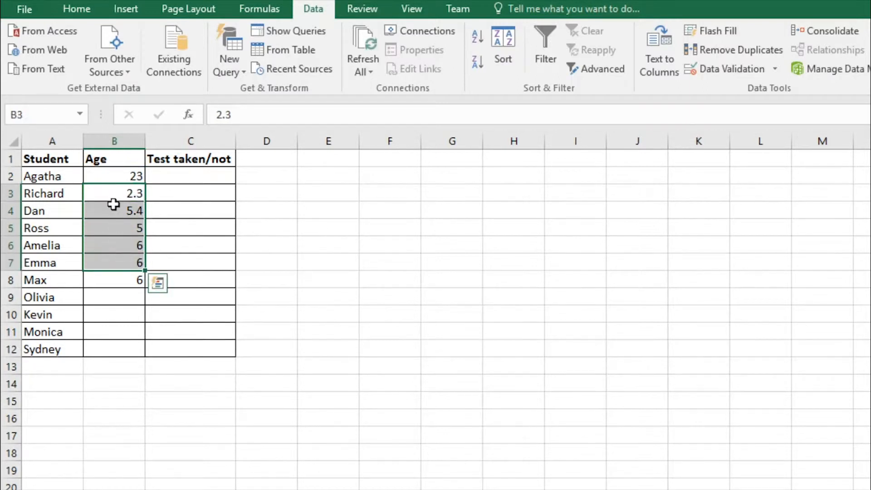
{"action": "double_click", "coordinate": [107, 175]}
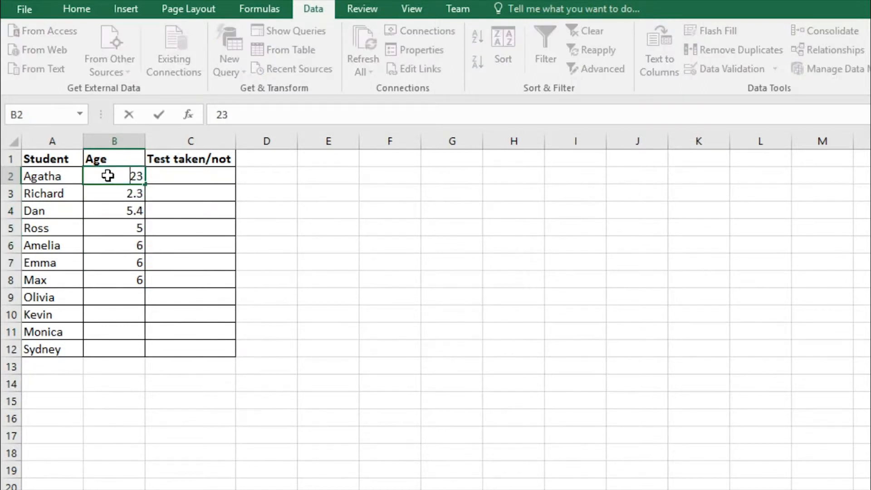
{"action": "key", "text": "Escape"}
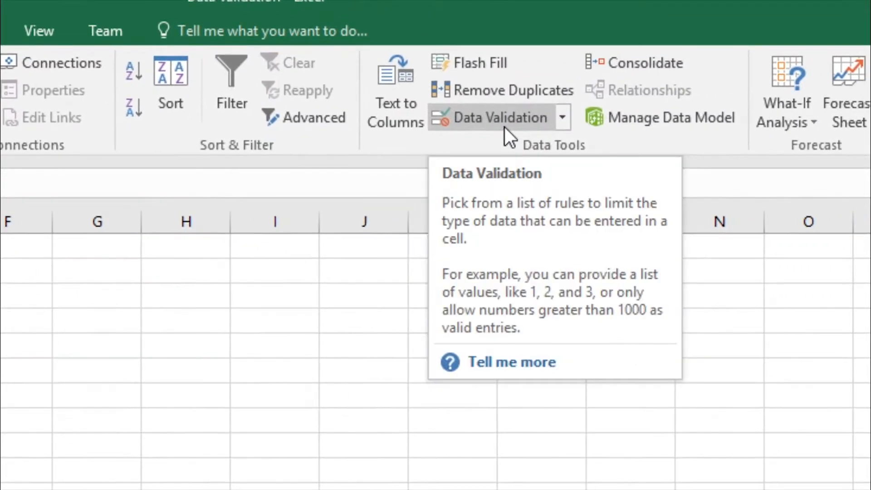
{"action": "left_click", "coordinate": [565, 122]}
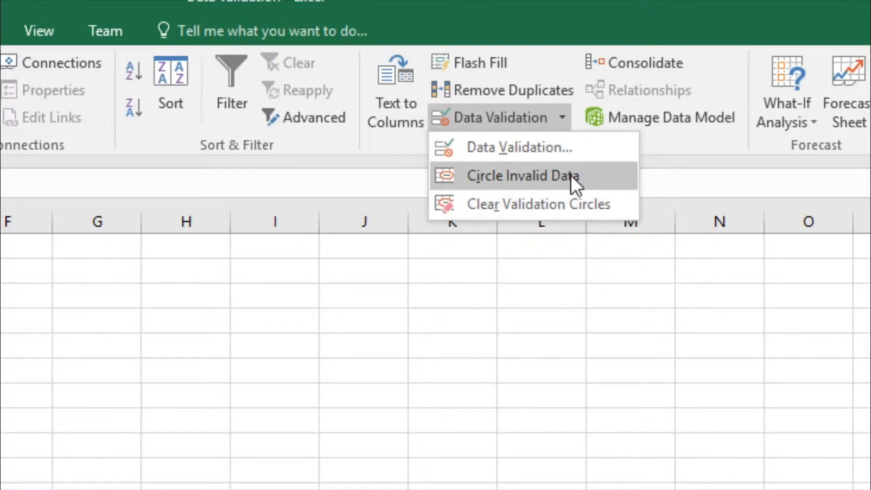
{"action": "left_click", "coordinate": [562, 117]}
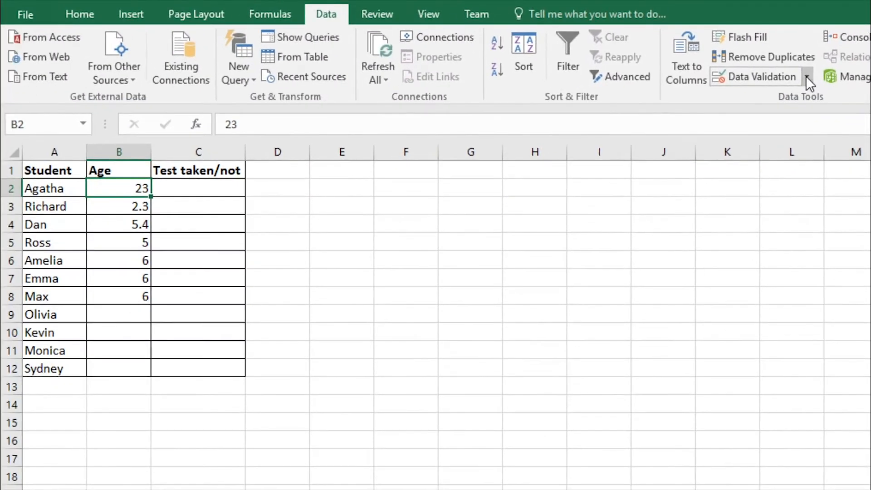
Start a data validation rule for the age cells B2:B12 that allows only whole numbers.
{"action": "left_click_drag", "start_coordinate": [106, 191], "coordinate": [108, 365]}
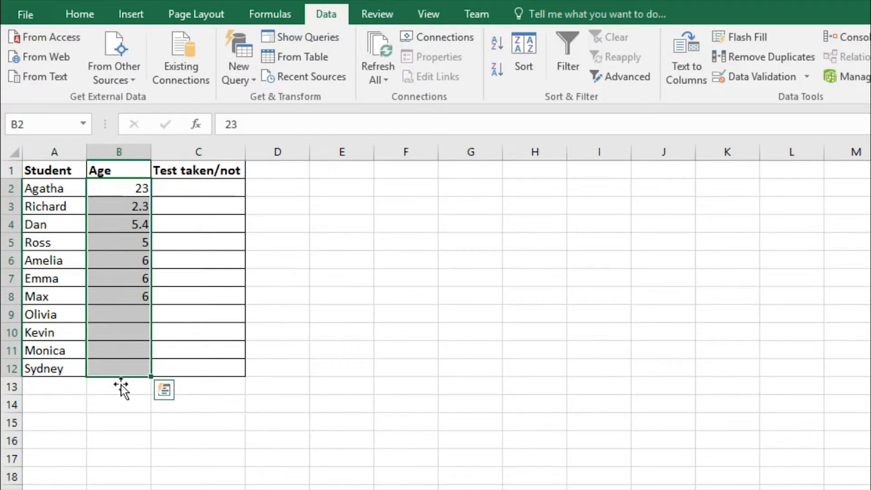
{"action": "left_click_drag", "start_coordinate": [126, 192], "coordinate": [118, 366]}
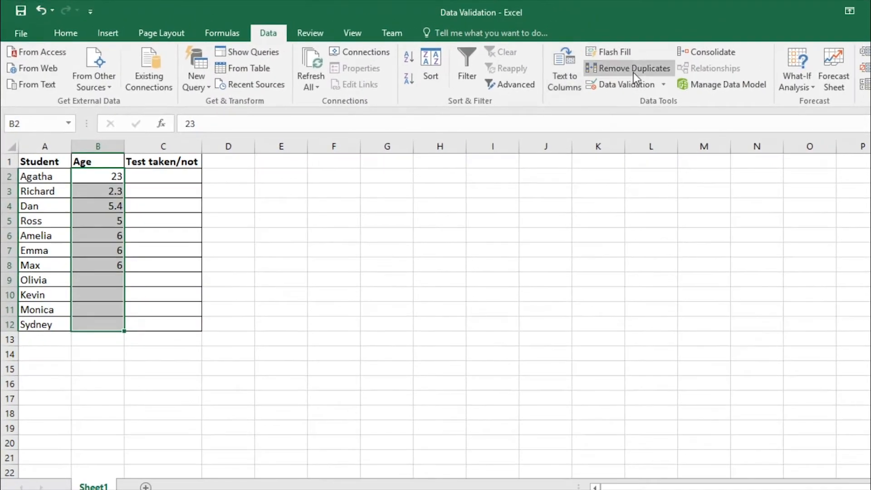
{"action": "left_click", "coordinate": [663, 85]}
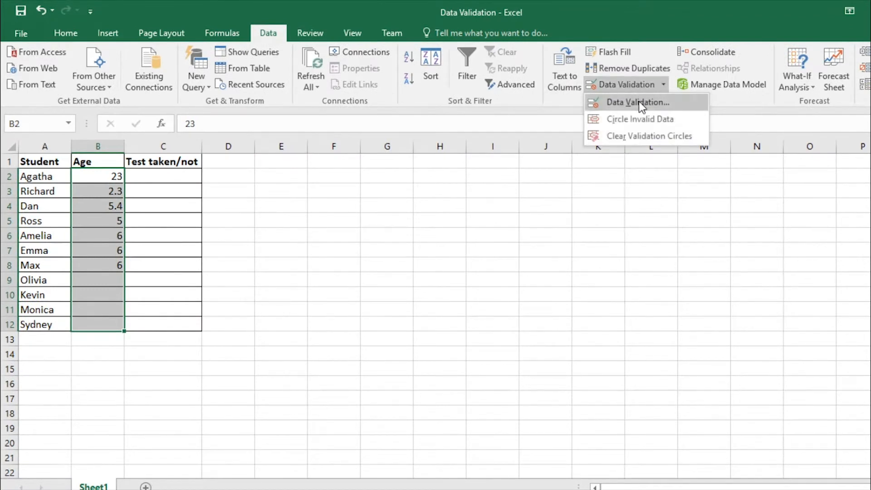
{"action": "left_click", "coordinate": [635, 102]}
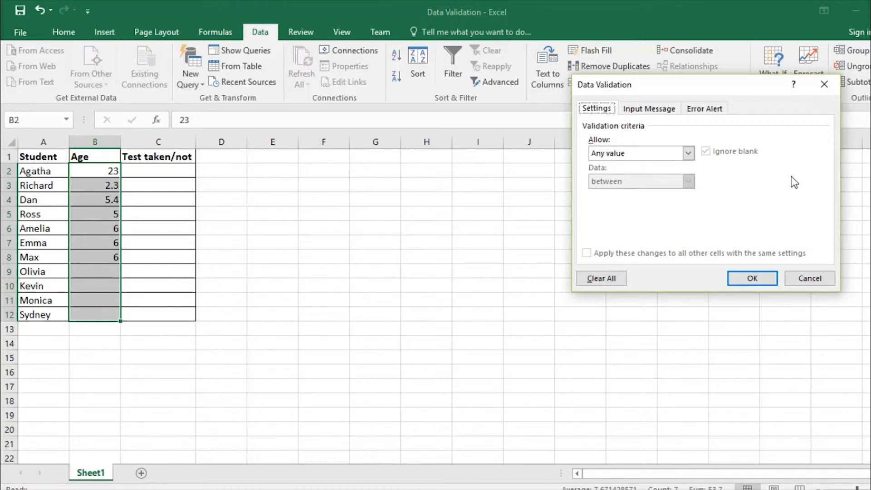
{"action": "left_click", "coordinate": [688, 153]}
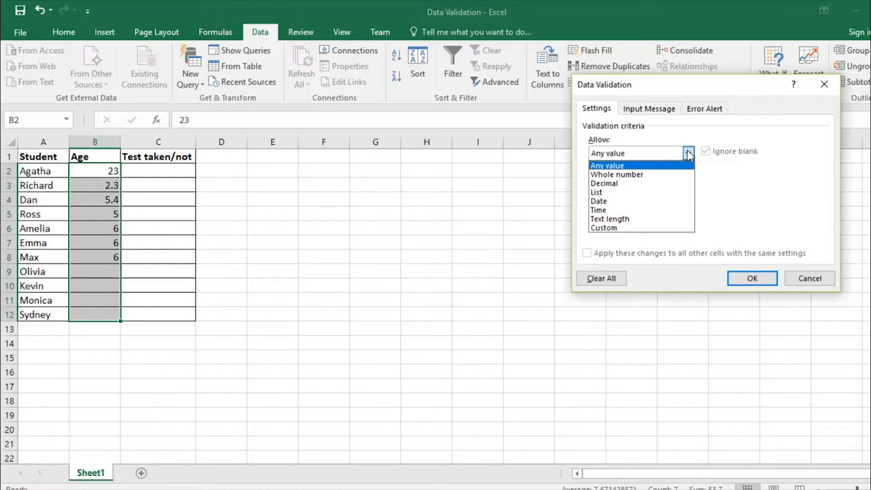
{"action": "left_click", "coordinate": [652, 177]}
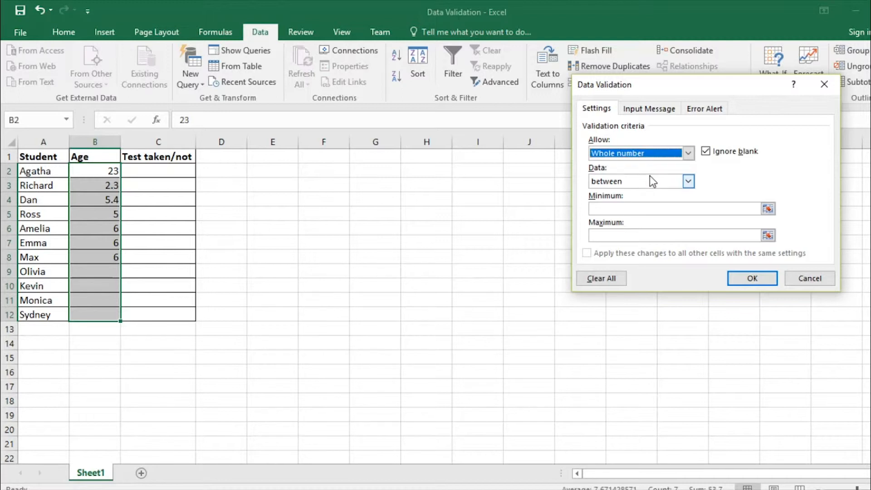
Limit the allowed ages to between a minimum of 10 and a maximum of 50, and apply the rule.
{"action": "left_click", "coordinate": [688, 182]}
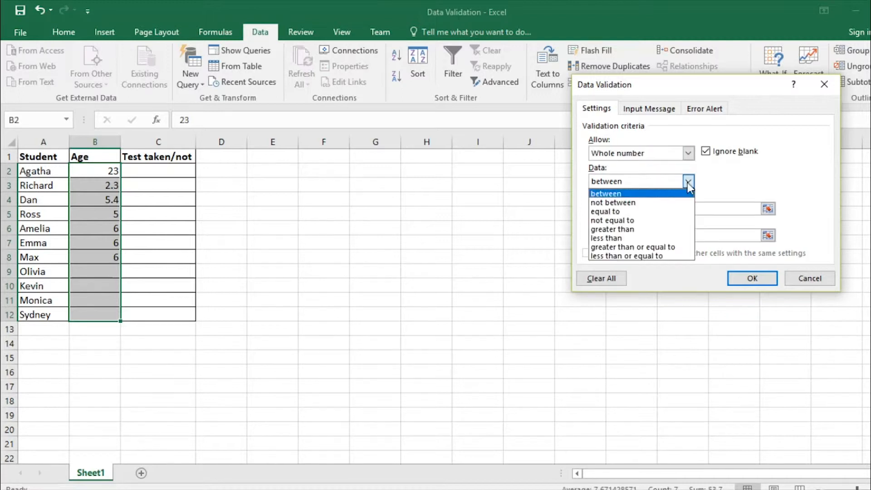
{"action": "left_click", "coordinate": [688, 181]}
{"action": "left_click", "coordinate": [650, 207]}
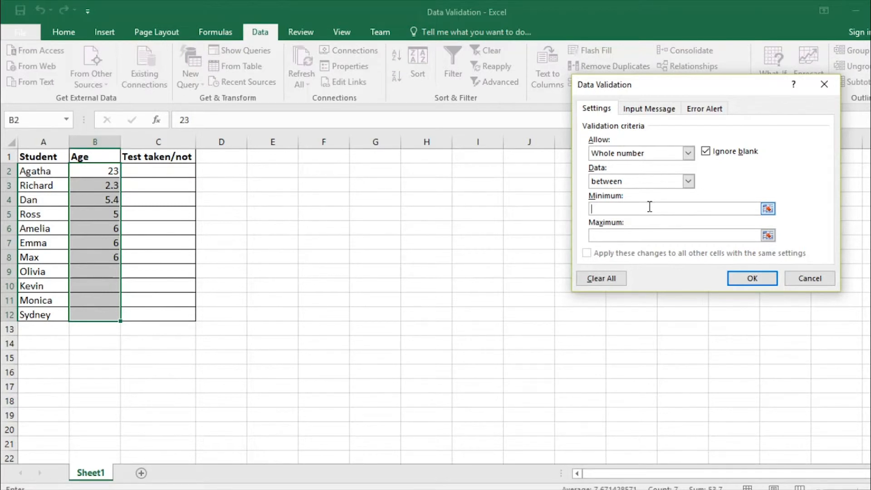
{"action": "type", "text": "10"}
{"action": "key", "text": "Tab"}
{"action": "type", "text": "50"}
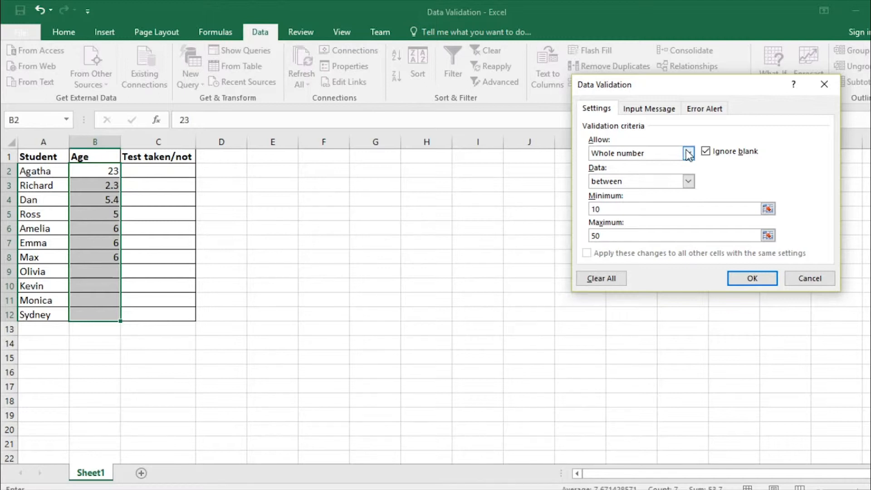
{"action": "left_click", "coordinate": [741, 280]}
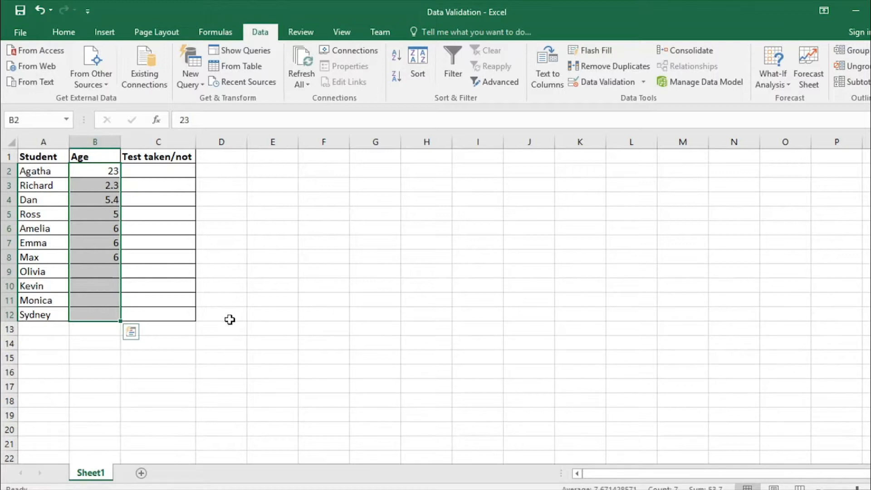
Test the validation rule by trying to enter an age of 5 in cell B9.
{"action": "left_click", "coordinate": [108, 273]}
{"action": "mouse_move", "coordinate": [100, 273]}
{"action": "left_mouse_down"}
{"action": "mouse_move", "coordinate": [105, 305]}
{"action": "mouse_move", "coordinate": [97, 276]}
{"action": "left_mouse_up"}
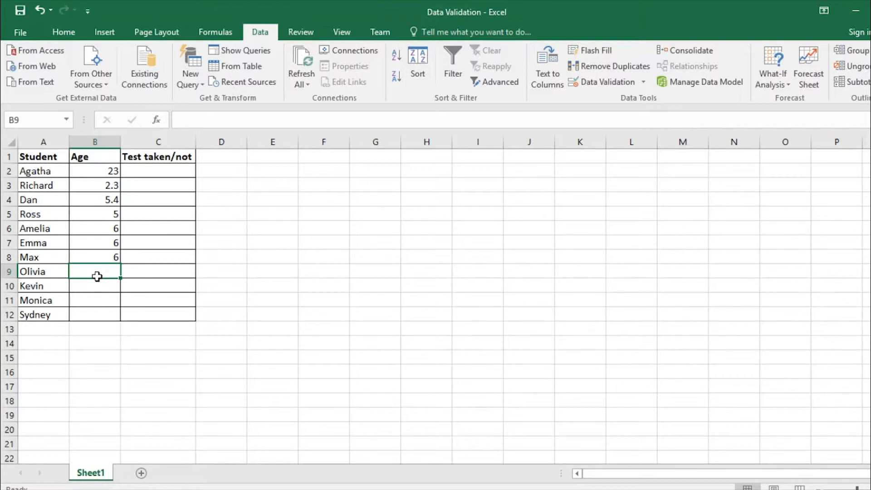
{"action": "type", "text": "5"}
{"action": "key", "text": "Return"}
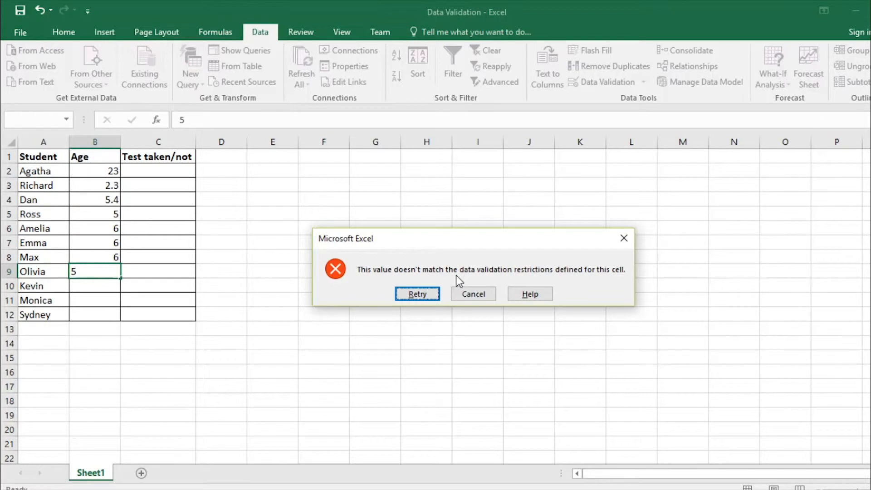
Retry the entry in cell B9 with an age of 15.
{"action": "left_click", "coordinate": [421, 296]}
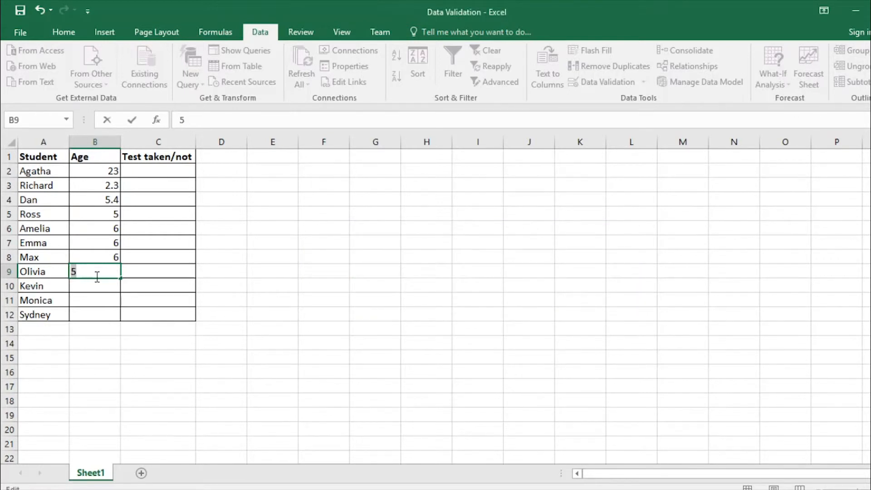
{"action": "type", "text": "15"}
{"action": "key", "text": "Return"}
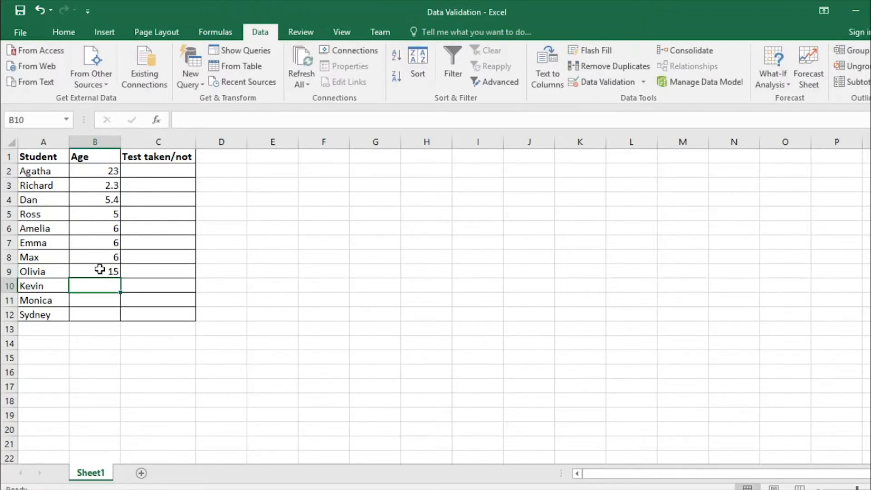
Test the rule in cell B10 with the decimal 20.5 and the text "ttt", cancelling each entry.
{"action": "left_click", "coordinate": [104, 268]}
{"action": "left_click", "coordinate": [93, 286]}
{"action": "type", "text": "20.5"}
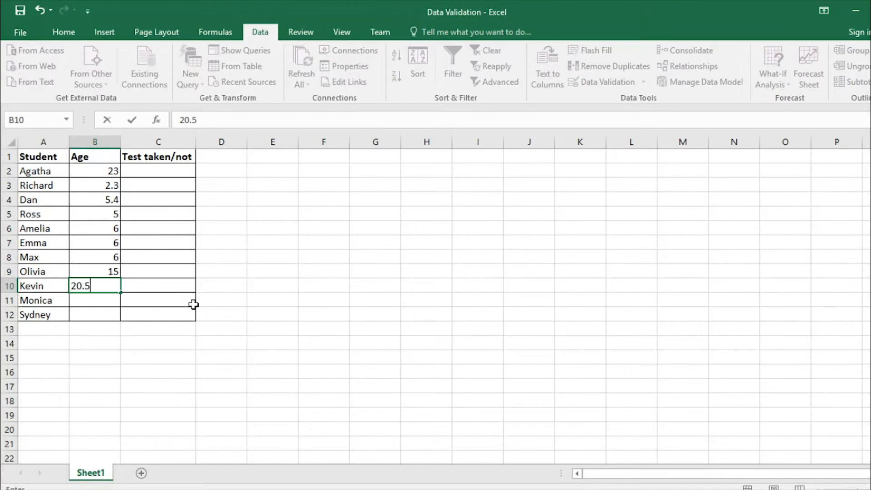
{"action": "key", "text": "Return"}
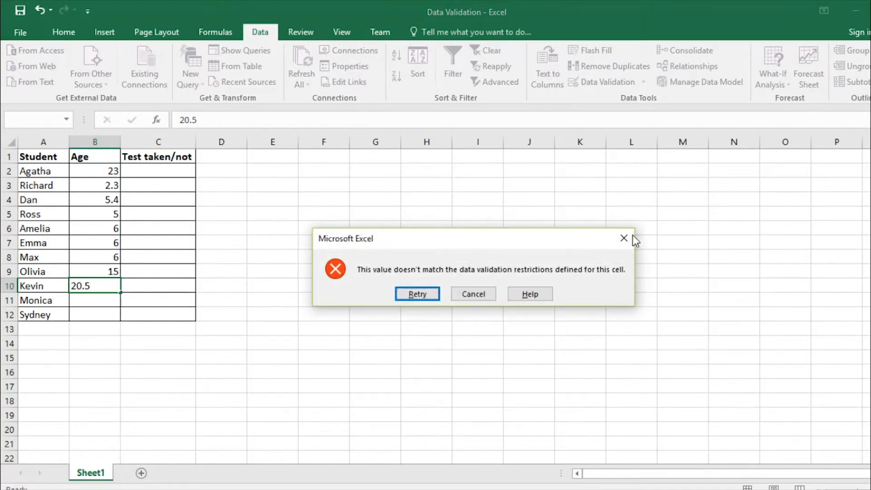
{"action": "left_click", "coordinate": [629, 238]}
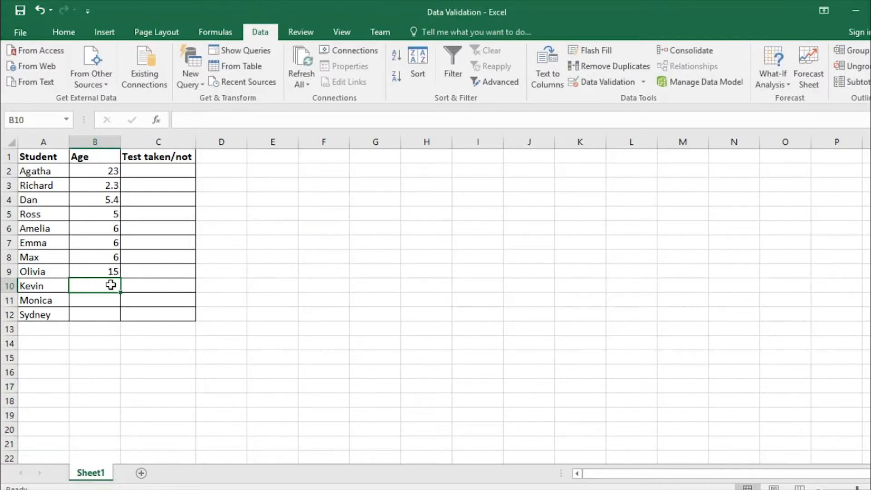
{"action": "type", "text": "ttt"}
{"action": "key", "text": "Return"}
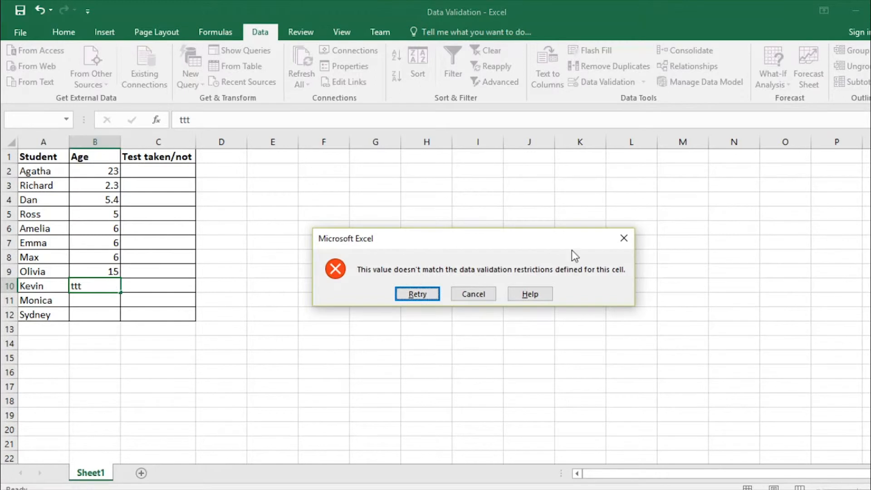
{"action": "left_click", "coordinate": [630, 245]}
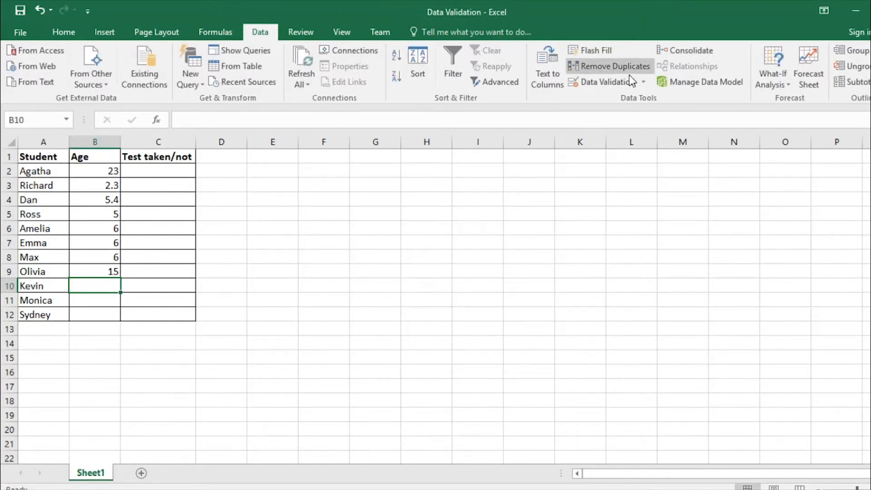
Give cell B10's validation an input message titled "Enter only a whole number".
{"action": "left_click", "coordinate": [608, 82]}
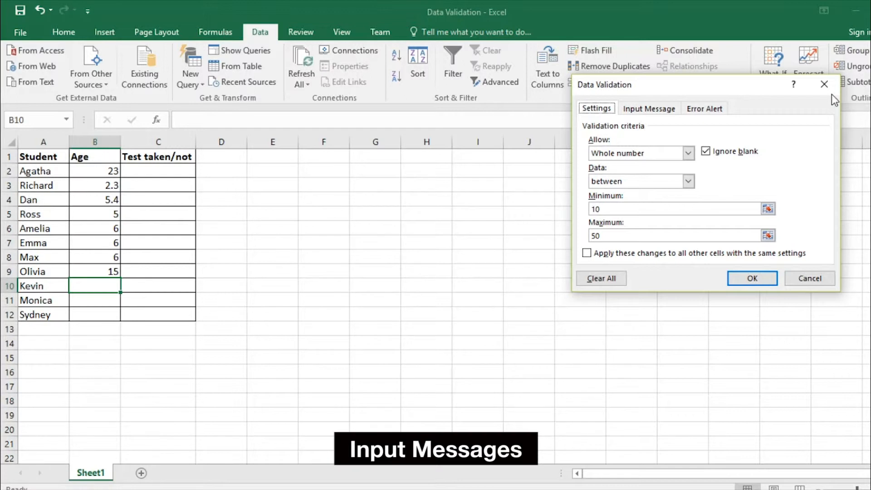
{"action": "left_click_drag", "start_coordinate": [609, 86], "coordinate": [481, 110]}
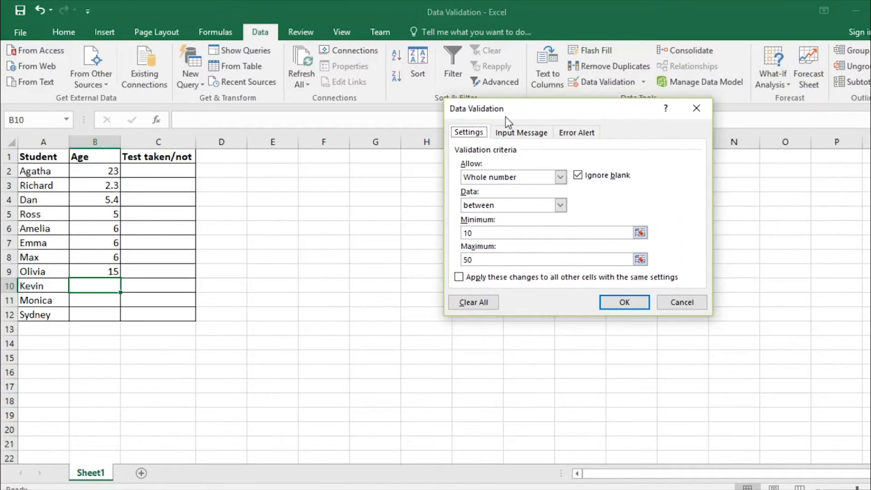
{"action": "left_click", "coordinate": [521, 136]}
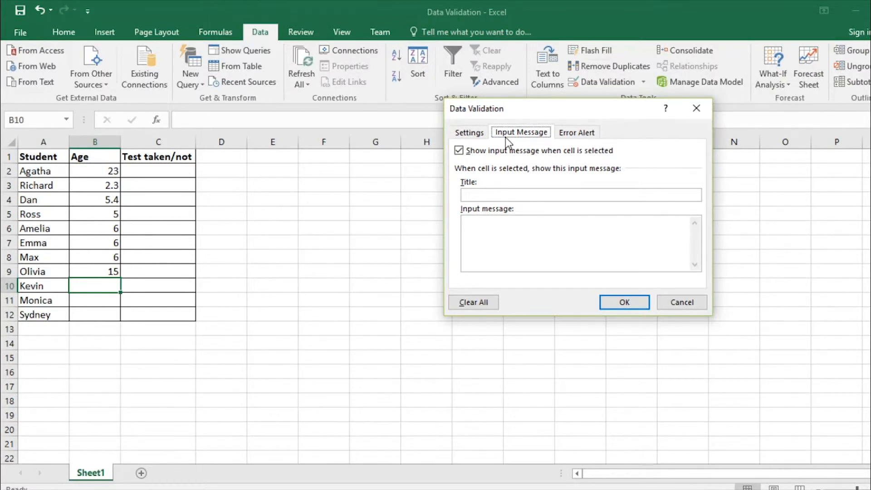
{"action": "left_click", "coordinate": [502, 194]}
{"action": "type", "text": "Sle"}
{"action": "key", "text": "BackSpace"}
{"action": "key", "text": "BackSpace"}
{"action": "key", "text": "BackSpace"}
{"action": "type", "text": "Enter only"}
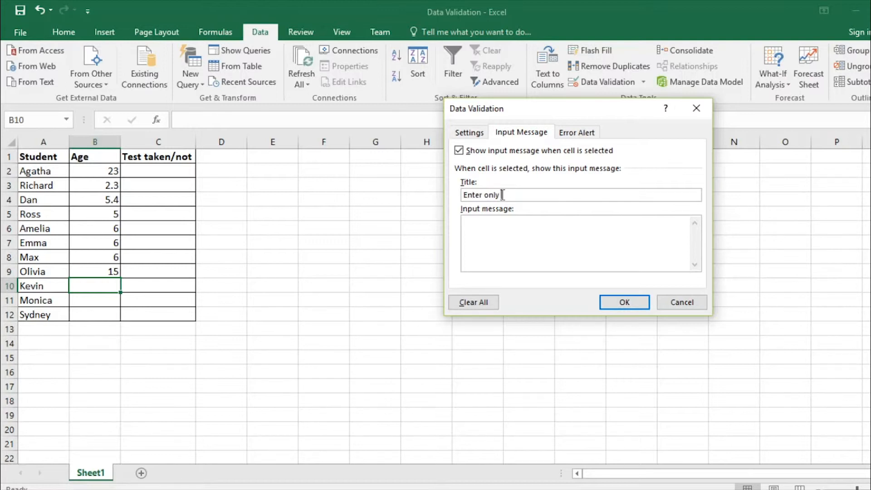
{"action": "type", "text": " a whole number"}
Set the input message text to "Eg: 1,2,..." and apply the validation changes.
{"action": "left_click", "coordinate": [502, 226]}
{"action": "type", "text": "Eg:"}
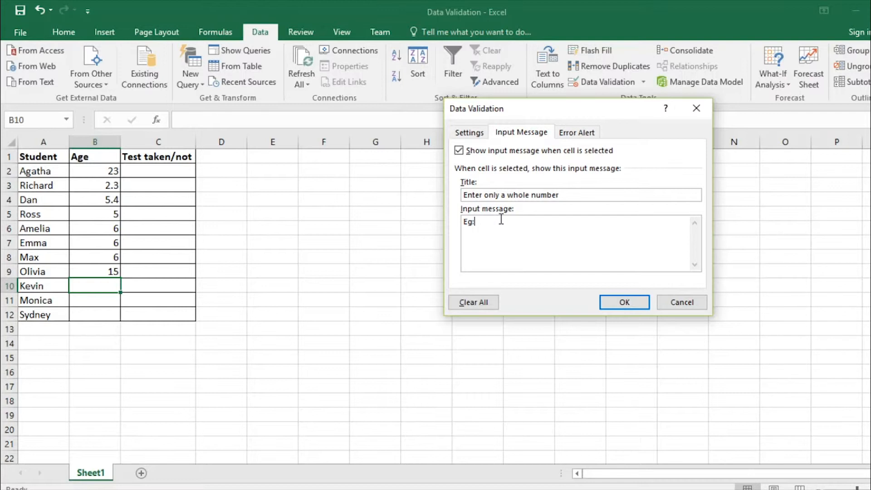
{"action": "type", "text": " 1,2,..."}
{"action": "left_click", "coordinate": [530, 198]}
{"action": "left_click", "coordinate": [616, 306]}
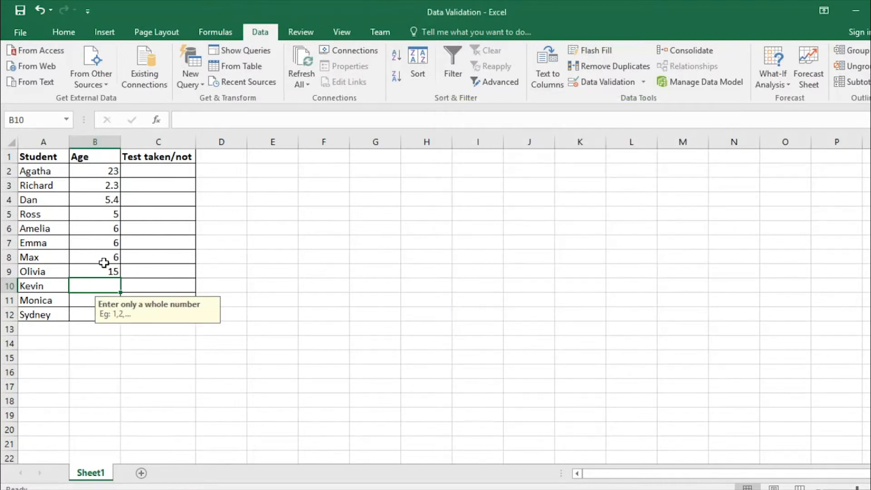
Check where the input message appears by selecting cells C4, B2 and B10 in turn.
{"action": "left_click", "coordinate": [145, 196]}
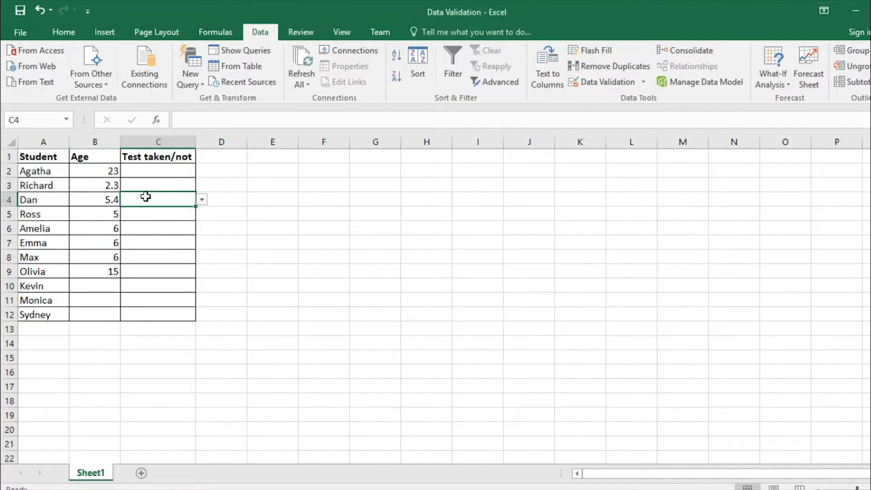
{"action": "left_click", "coordinate": [97, 171]}
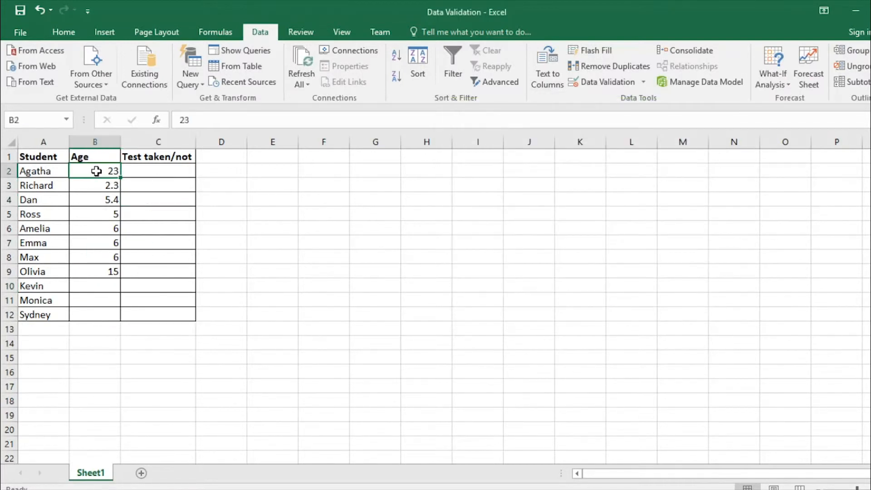
{"action": "left_click", "coordinate": [101, 289]}
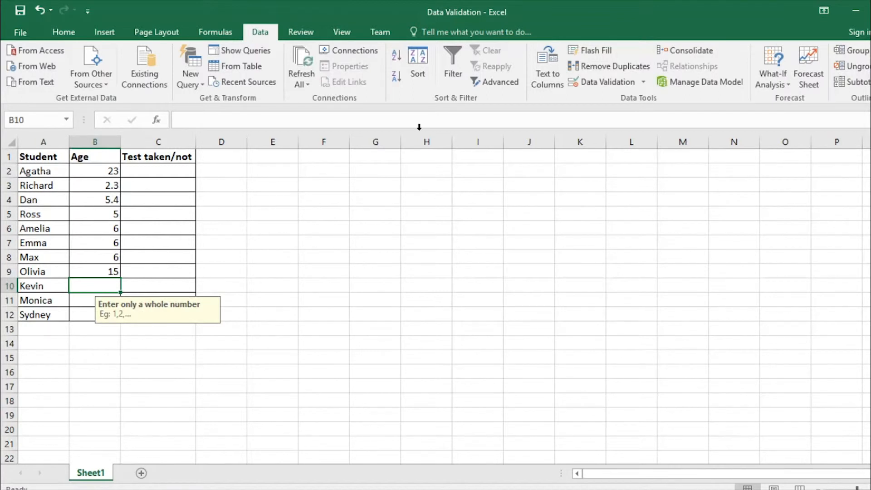
{"action": "left_click", "coordinate": [644, 83]}
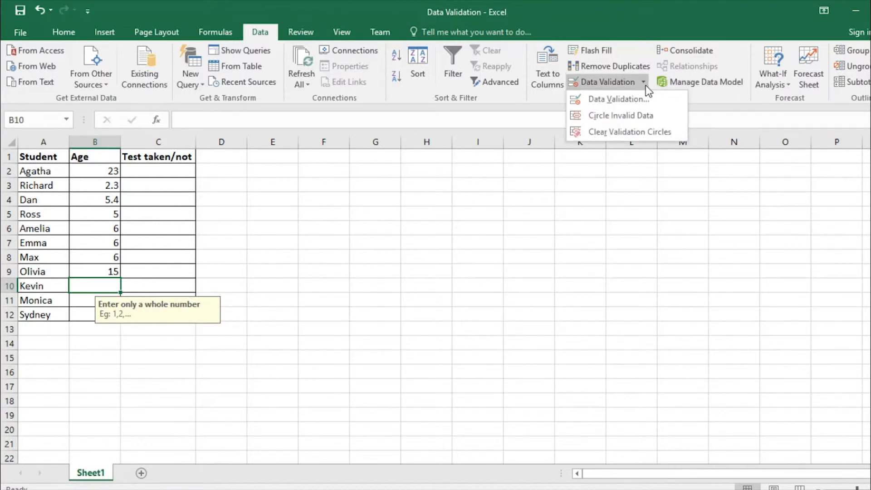
{"action": "left_click", "coordinate": [643, 82]}
{"action": "left_click", "coordinate": [643, 82]}
{"action": "left_click", "coordinate": [617, 97]}
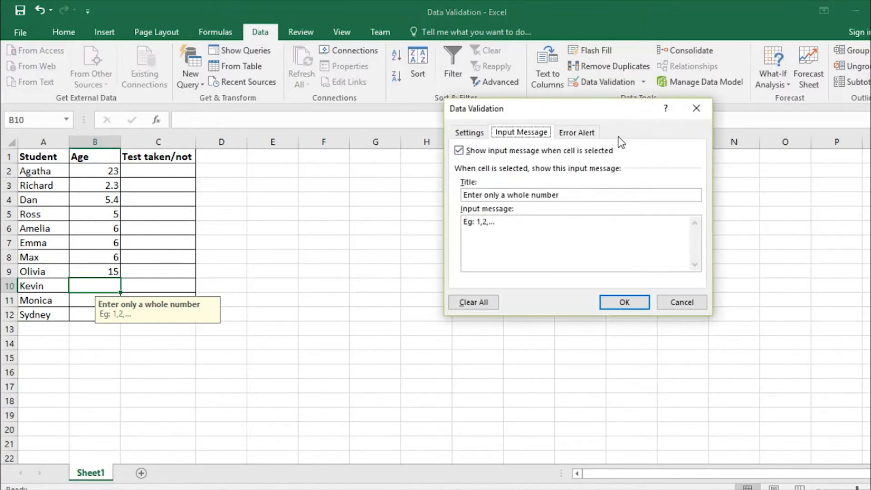
{"action": "left_click", "coordinate": [705, 114]}
{"action": "left_click_drag", "start_coordinate": [109, 172], "coordinate": [110, 314]}
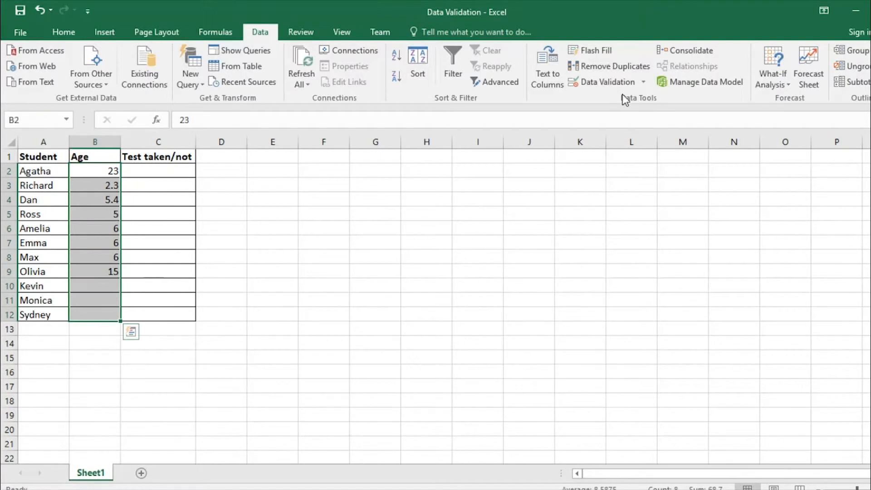
{"action": "left_click", "coordinate": [642, 82]}
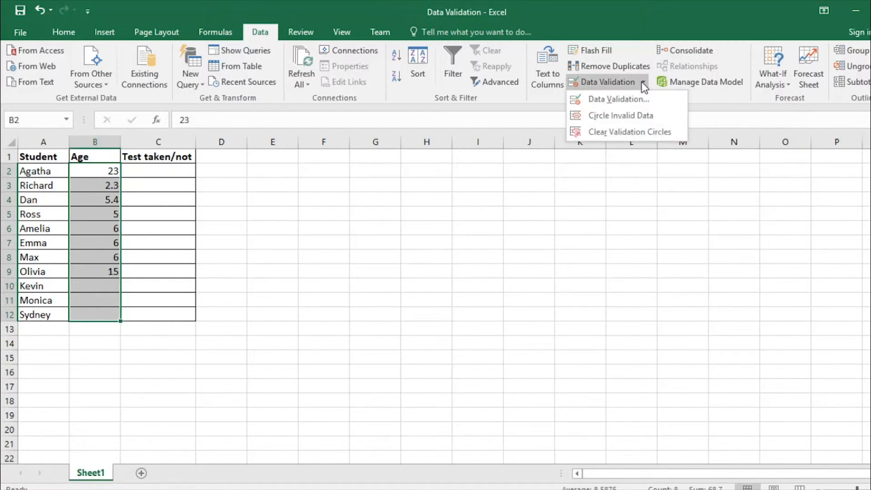
{"action": "left_click", "coordinate": [642, 83]}
{"action": "left_click", "coordinate": [643, 83]}
{"action": "left_click", "coordinate": [621, 100]}
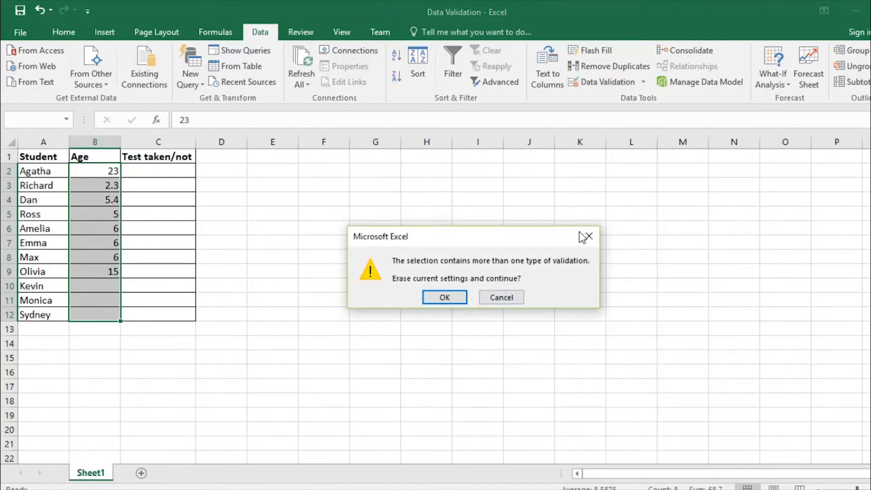
{"action": "left_click", "coordinate": [432, 297]}
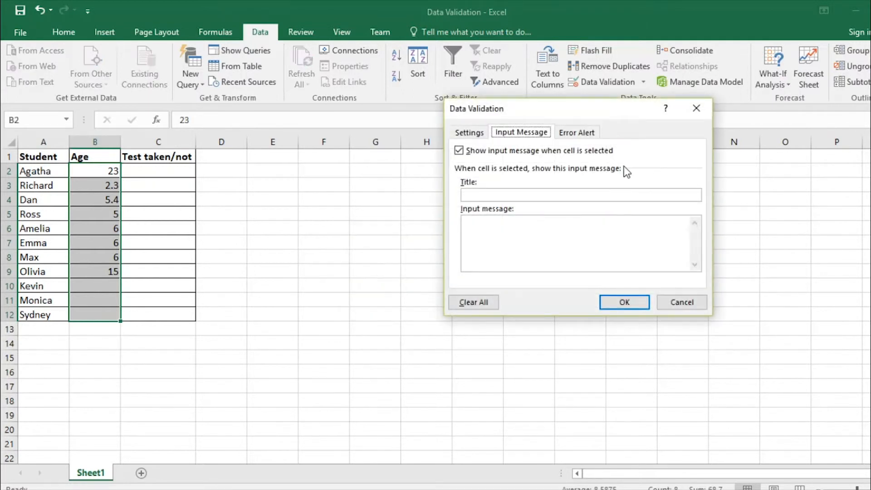
{"action": "left_click", "coordinate": [697, 108]}
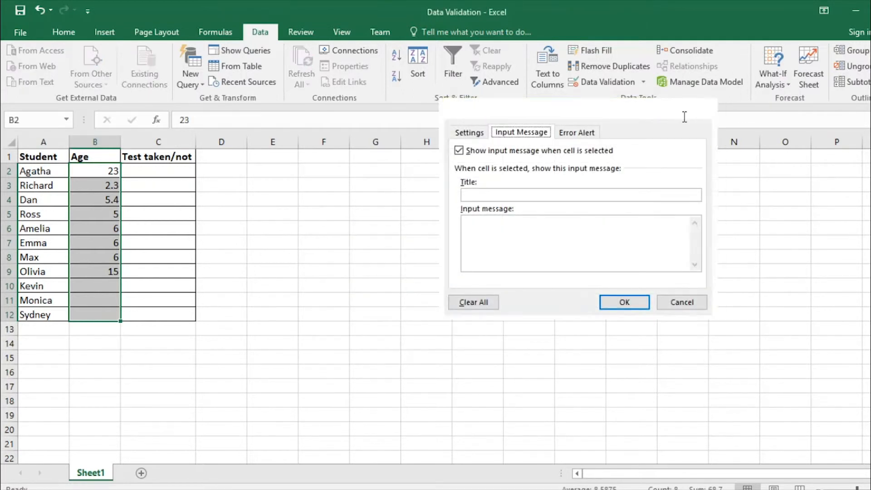
Undo the last validation change and open the validation settings for the age cells B2:B12.
{"action": "key", "text": "ctrl+z"}
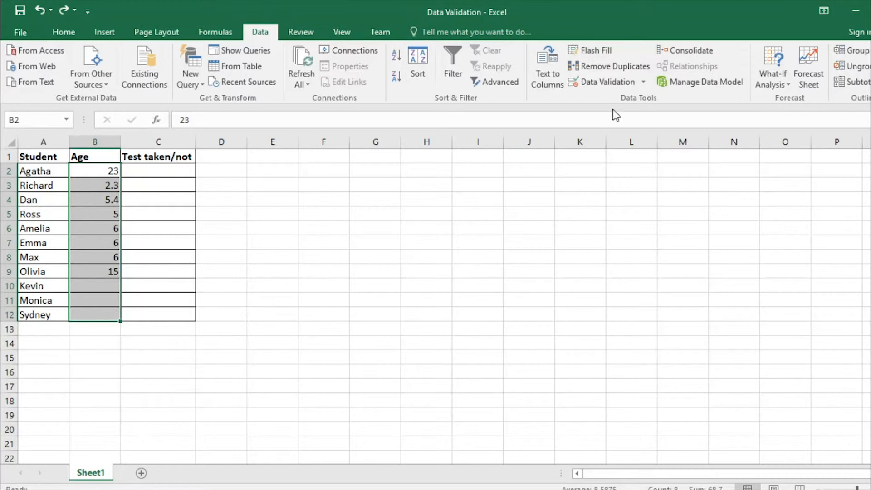
{"action": "left_click", "coordinate": [278, 252]}
{"action": "left_click_drag", "start_coordinate": [111, 171], "coordinate": [106, 308]}
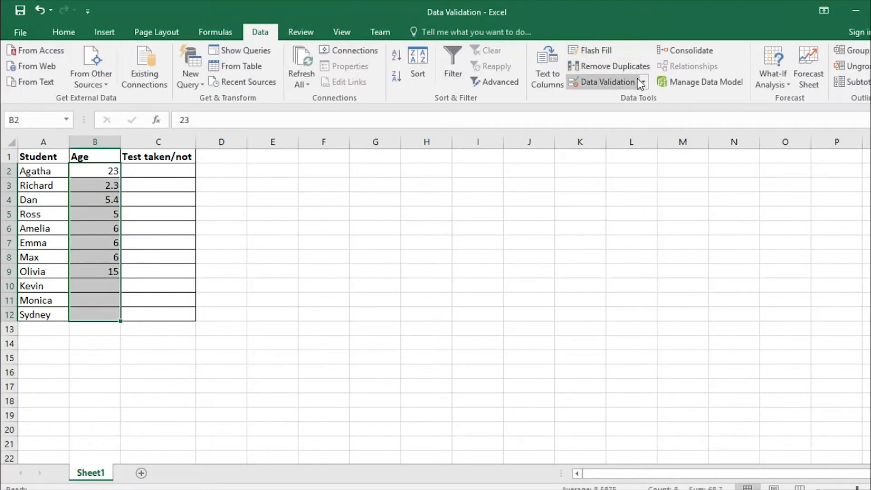
{"action": "left_click", "coordinate": [638, 80]}
{"action": "left_click", "coordinate": [569, 133]}
{"action": "left_click", "coordinate": [517, 133]}
{"action": "left_click", "coordinate": [474, 135]}
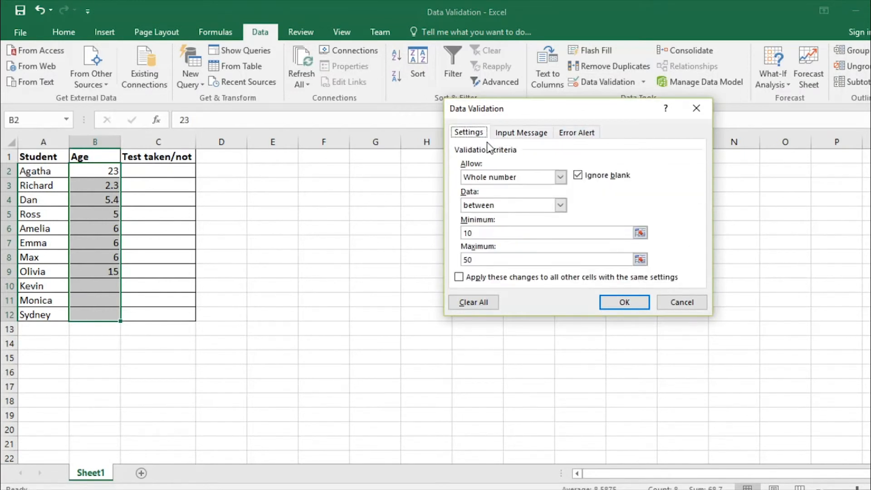
Try the Warning style for the age cells' error alert and settle on Stop.
{"action": "left_click", "coordinate": [578, 133]}
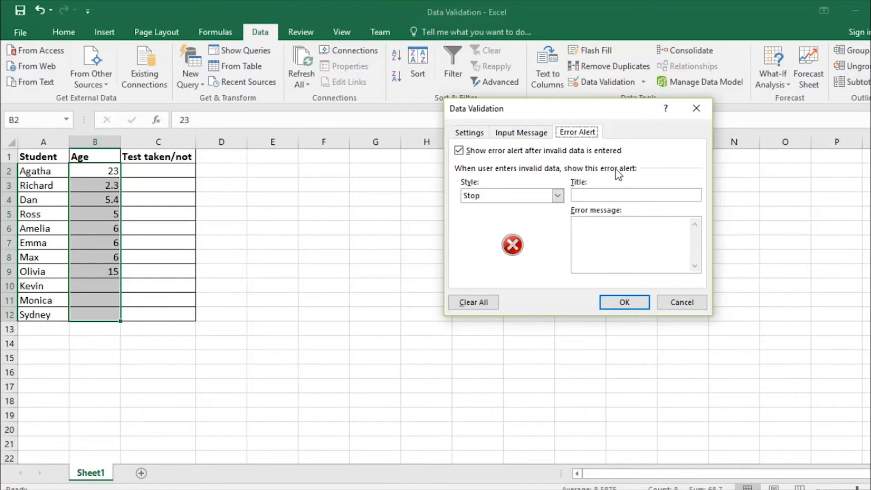
{"action": "left_click", "coordinate": [558, 196]}
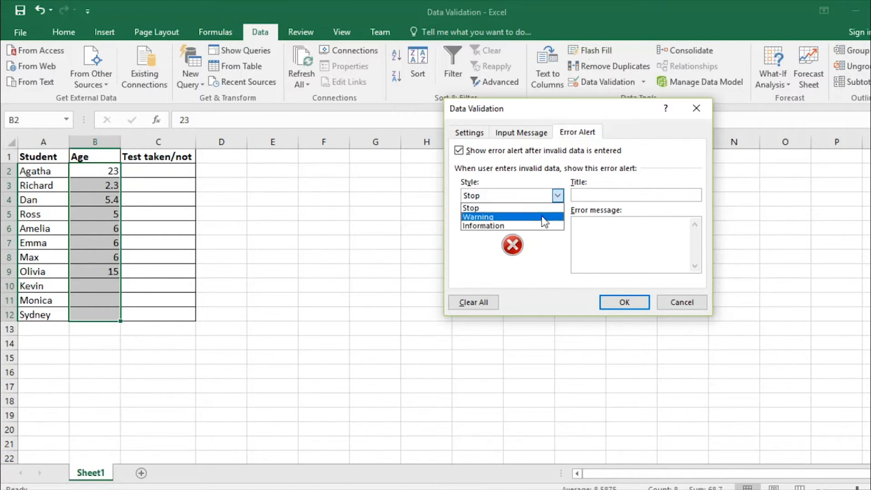
{"action": "left_click", "coordinate": [508, 209]}
{"action": "left_click", "coordinate": [561, 192]}
{"action": "left_click", "coordinate": [510, 217]}
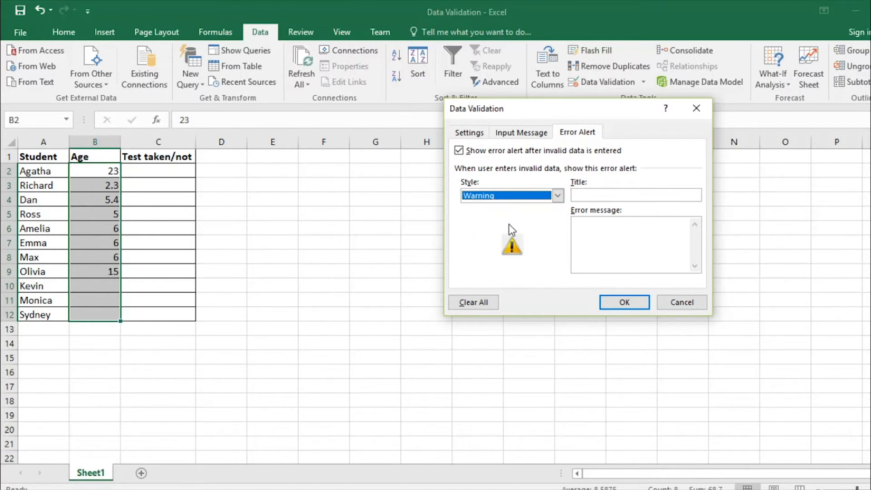
{"action": "left_click", "coordinate": [559, 198]}
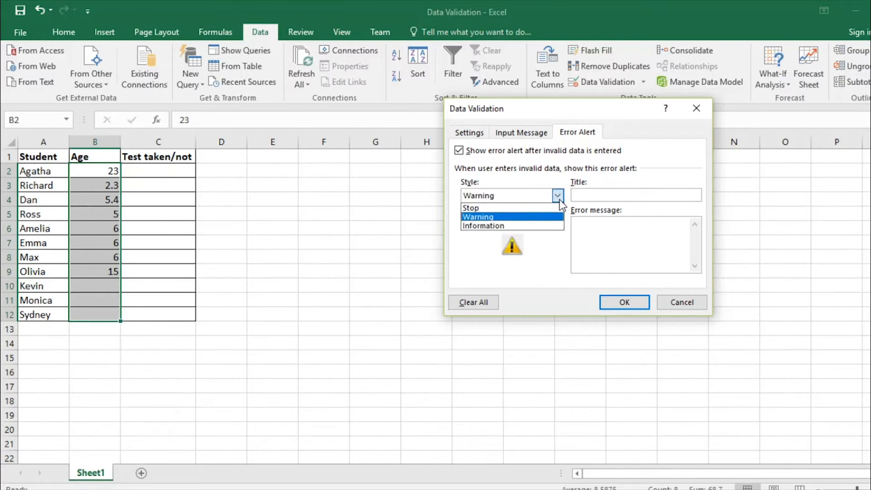
{"action": "left_click", "coordinate": [509, 208]}
Give the error alert the title "You have not entered whole numb".
{"action": "left_click", "coordinate": [585, 197]}
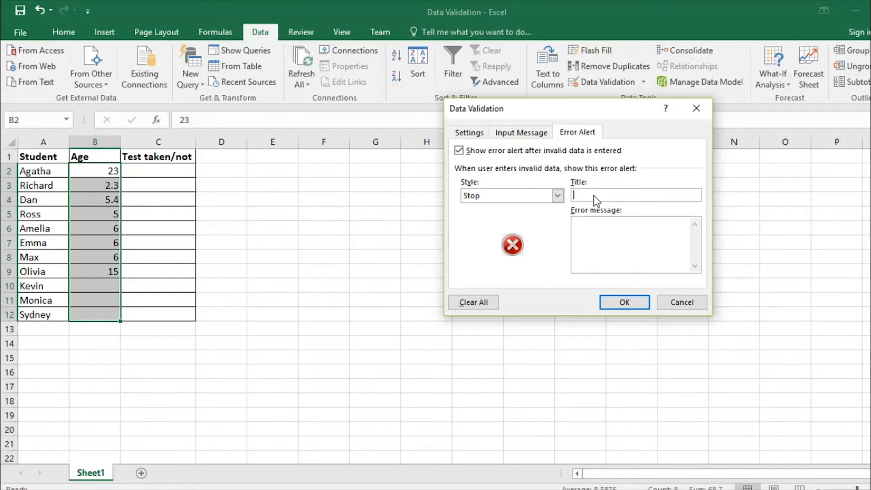
{"action": "key", "text": "BackSpace"}
{"action": "key", "text": "BackSpace"}
{"action": "key", "text": "BackSpace"}
{"action": "key", "text": "BackSpace"}
{"action": "type", "text": "ou have entered"}
{"action": "key", "text": "BackSpace"}
{"action": "key", "text": "BackSpace"}
{"action": "key", "text": "BackSpace"}
{"action": "key", "text": "BackSpace"}
{"action": "key", "text": "BackSpace"}
{"action": "key", "text": "BackSpace"}
{"action": "key", "text": "BackSpace"}
{"action": "type", "text": "not entered  whole numb"}
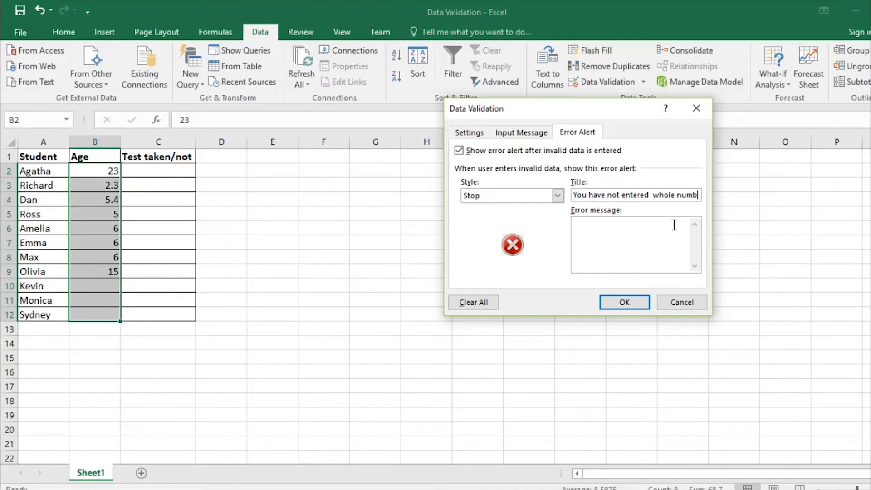
Set the error message to "Pls enter only whole number" and apply the validation to the age cells.
{"action": "left_click", "coordinate": [635, 225]}
{"action": "type", "text": "Pls enter only whole number"}
{"action": "left_click", "coordinate": [627, 301]}
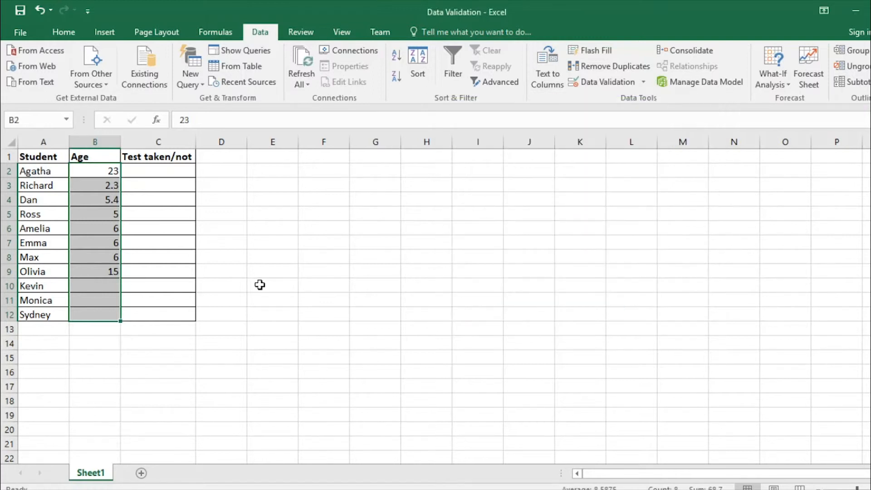
Test the error alert by entering 3.4 in cell B10, choosing to retry and cancelling the entry.
{"action": "left_click", "coordinate": [110, 287]}
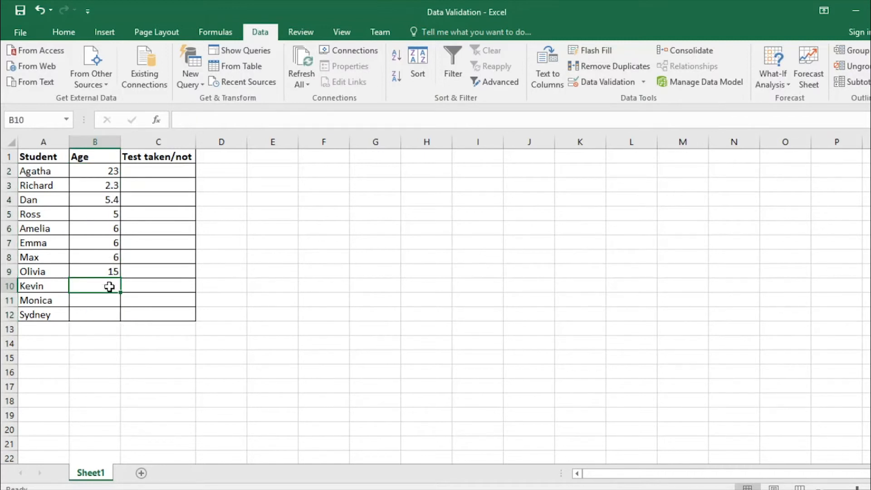
{"action": "type", "text": "3.4"}
{"action": "key", "text": "Return"}
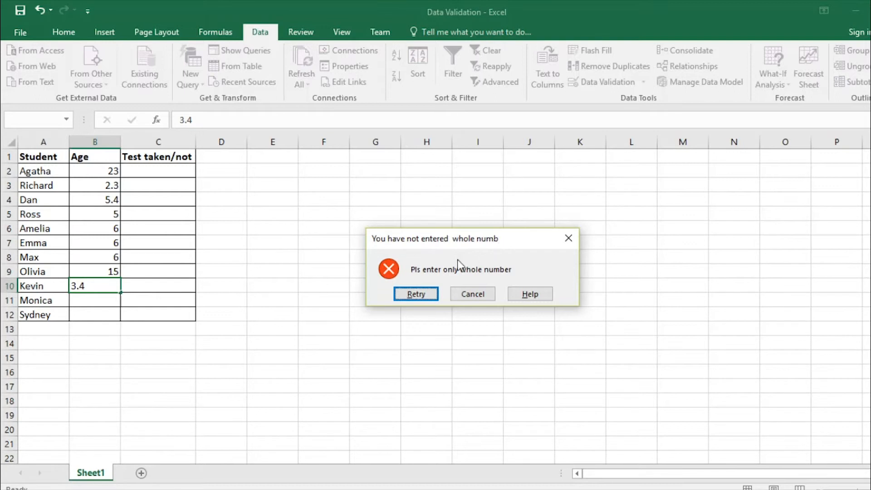
{"action": "left_click", "coordinate": [416, 294]}
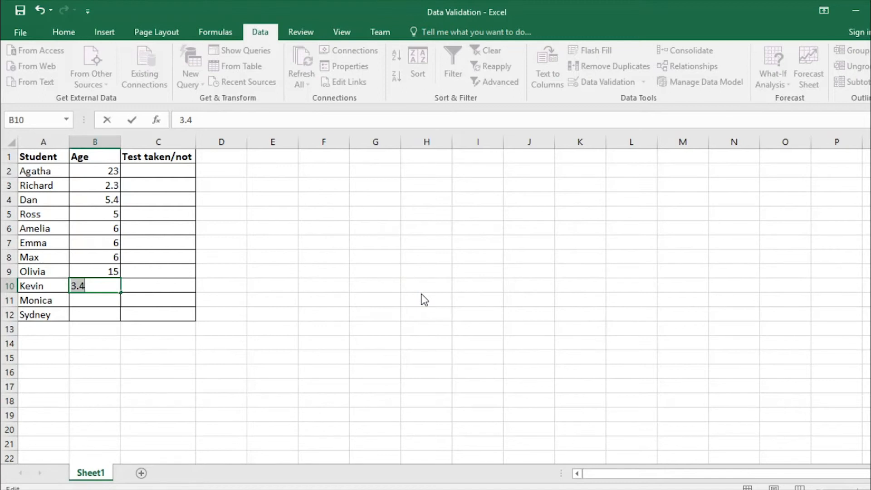
{"action": "key", "text": "Escape"}
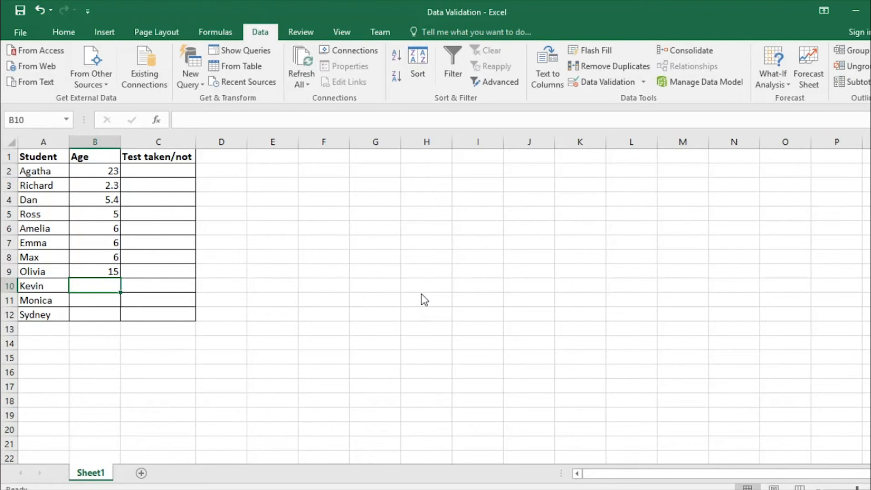
Circle the invalid data in the age cells B2:B12, and clear the validation circles again.
{"action": "left_click_drag", "start_coordinate": [85, 172], "coordinate": [103, 316]}
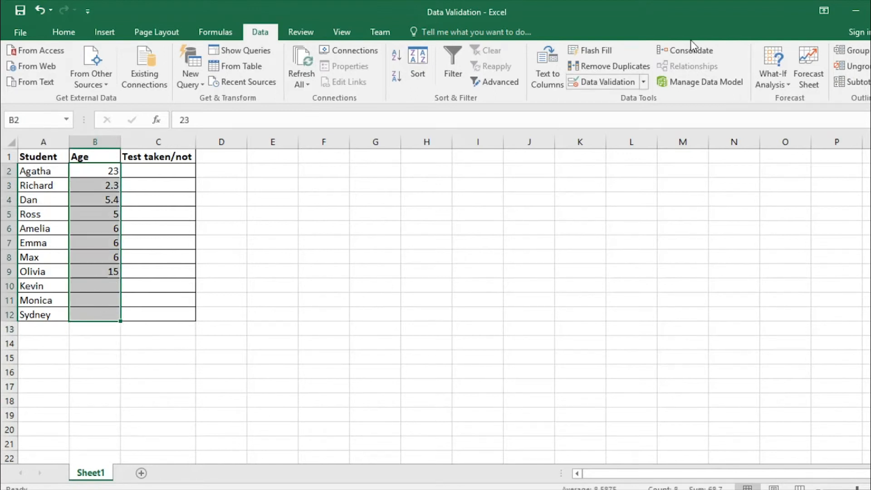
{"action": "left_click", "coordinate": [645, 80]}
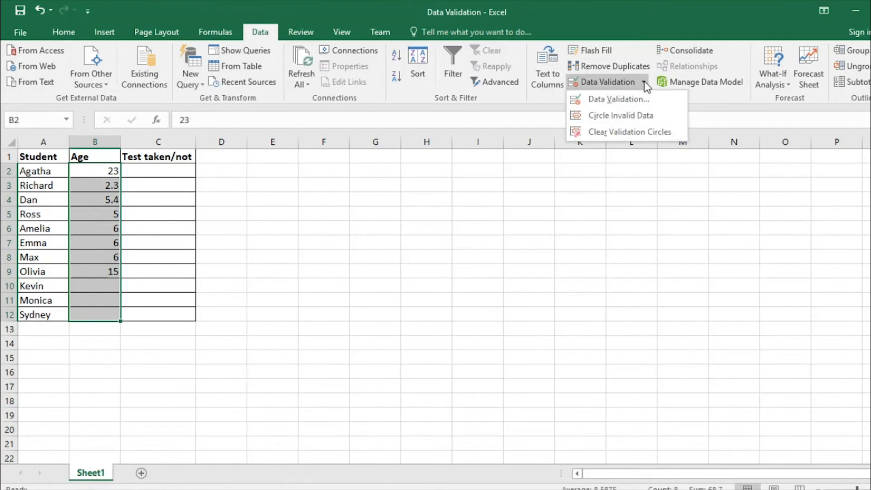
{"action": "left_click", "coordinate": [626, 119]}
{"action": "left_click", "coordinate": [362, 272]}
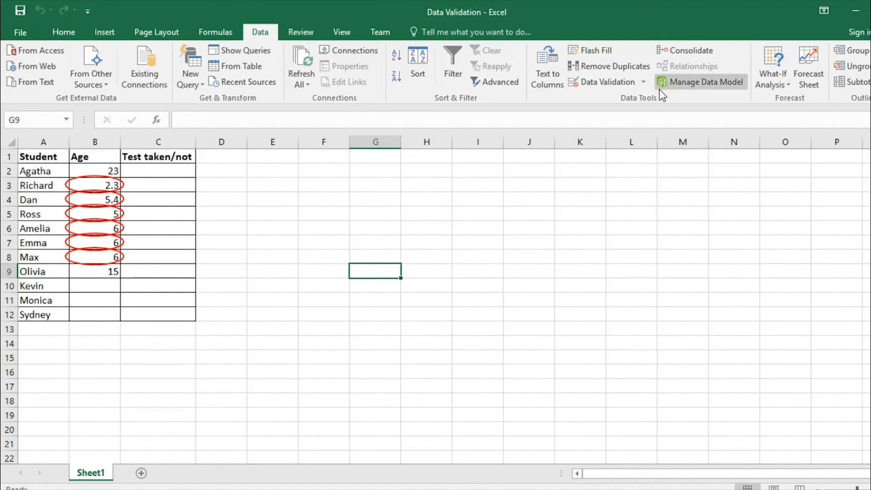
{"action": "left_click", "coordinate": [643, 83]}
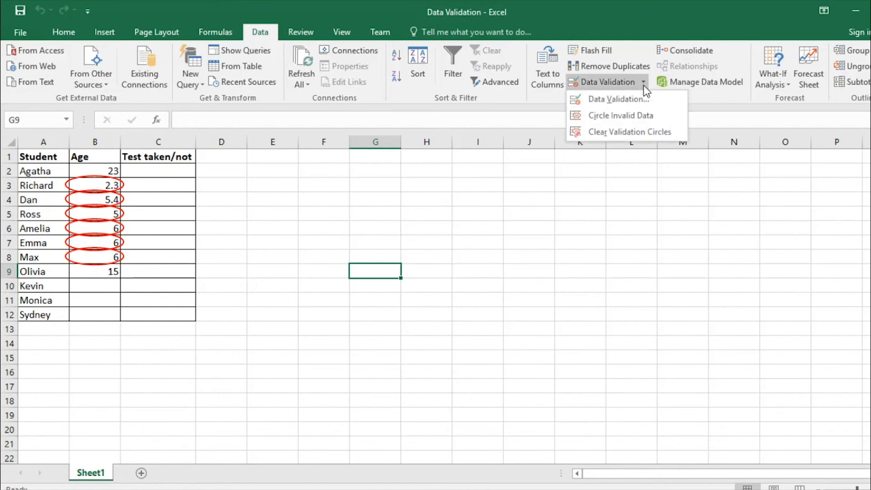
{"action": "left_click", "coordinate": [657, 130]}
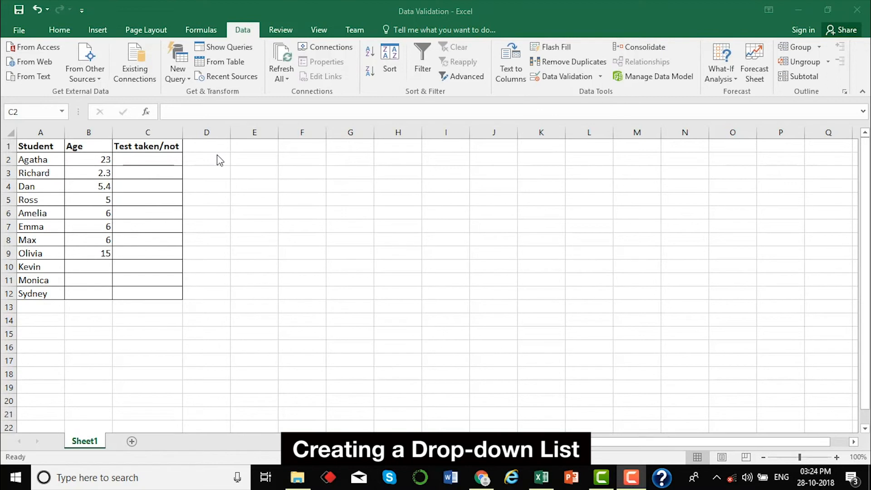
Enter the list options "Taken" in cell E2 and "Not Taken" in cell E3.
{"action": "left_click", "coordinate": [141, 163]}
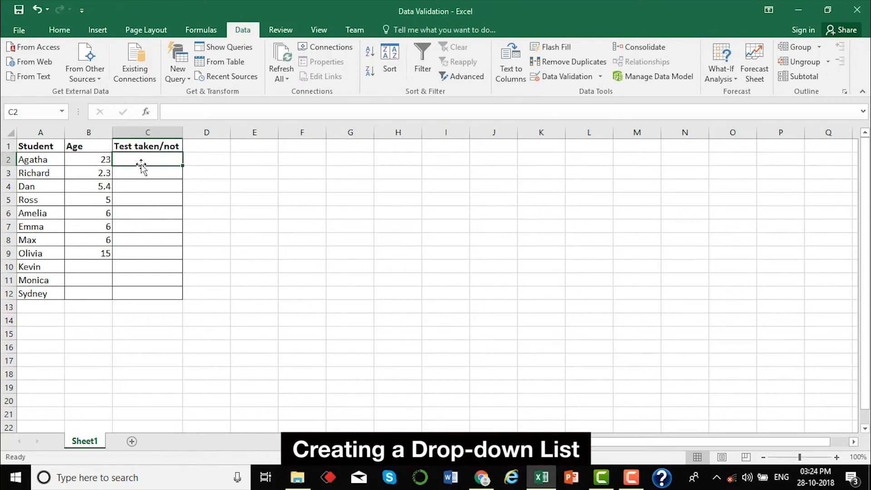
{"action": "left_click_drag", "start_coordinate": [141, 163], "coordinate": [146, 293]}
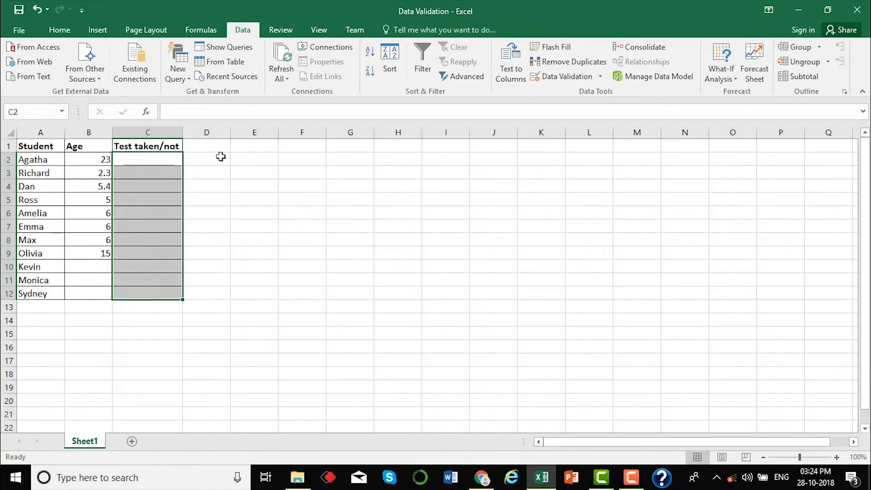
{"action": "left_click", "coordinate": [258, 157]}
{"action": "type", "text": "T"}
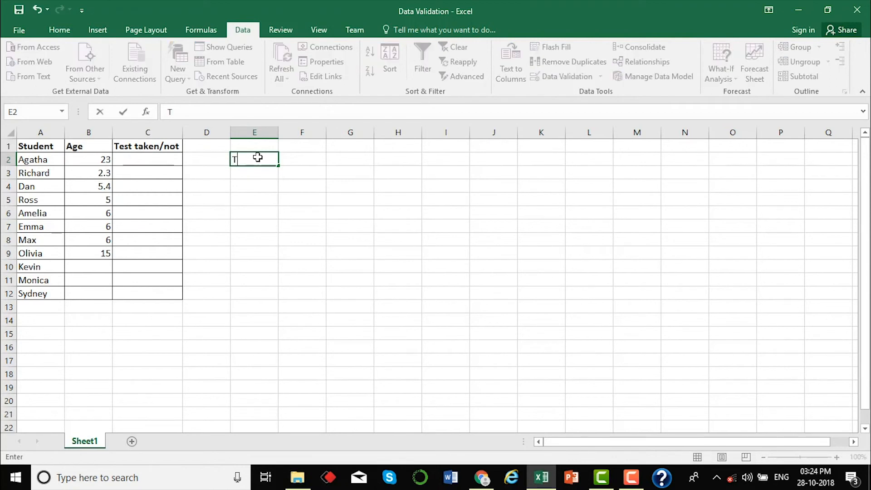
{"action": "type", "text": "aken"}
{"action": "key", "text": "Return"}
{"action": "type", "text": "Not Ta"}
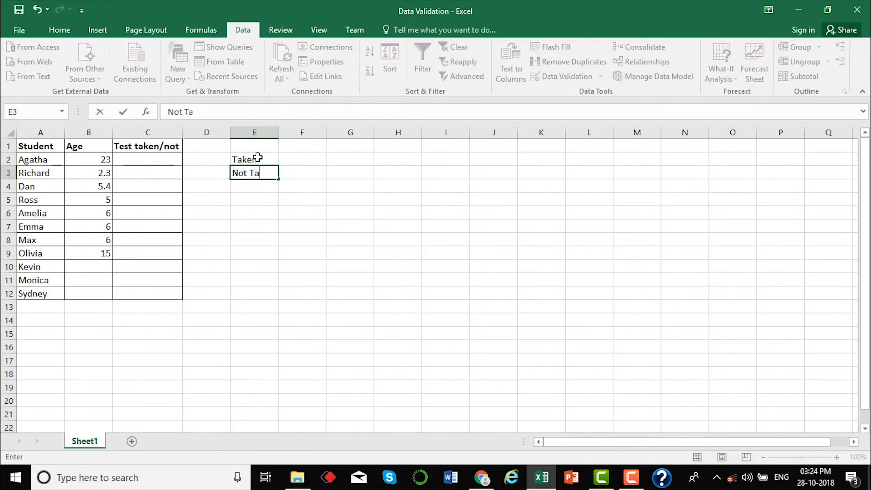
{"action": "type", "text": "ken'"}
{"action": "key", "text": "BackSpace"}
{"action": "key", "text": "Return"}
{"action": "left_click_drag", "start_coordinate": [258, 158], "coordinate": [258, 170]}
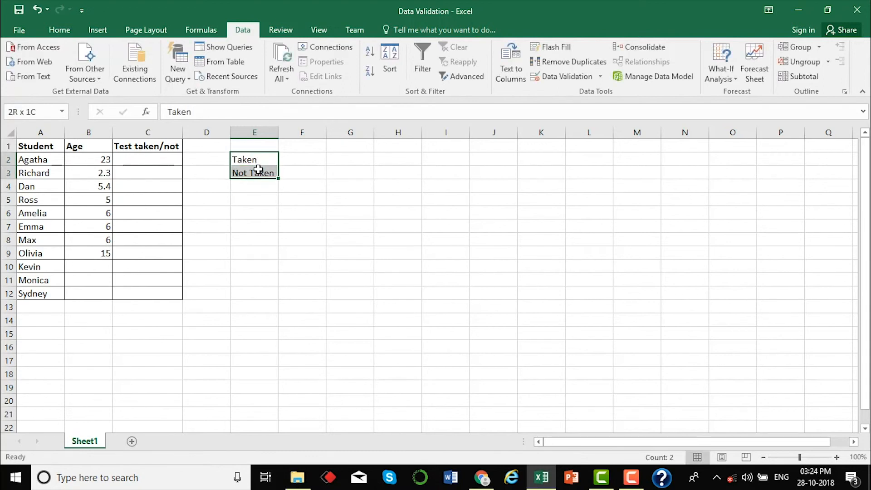
{"action": "left_click", "coordinate": [257, 157]}
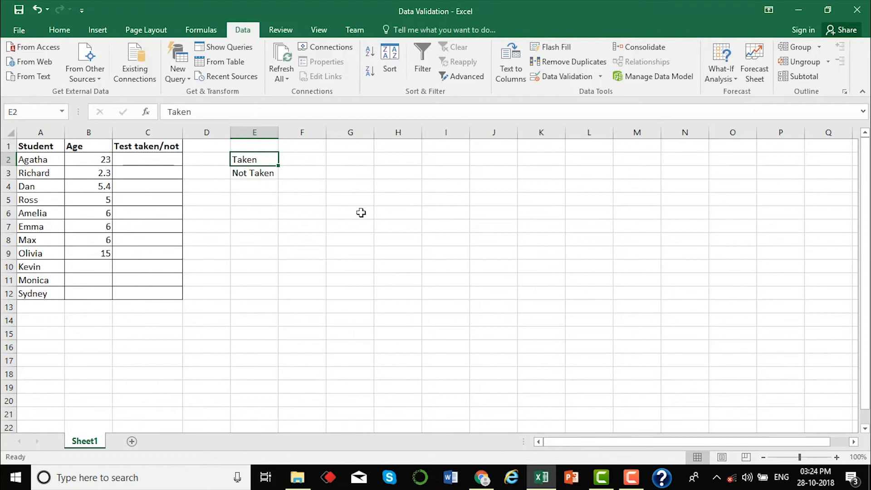
Apply List data validation to the Test taken/not cells C2:C12, using =$E$2:$E$3 as the source.
{"action": "left_click_drag", "start_coordinate": [169, 159], "coordinate": [146, 294]}
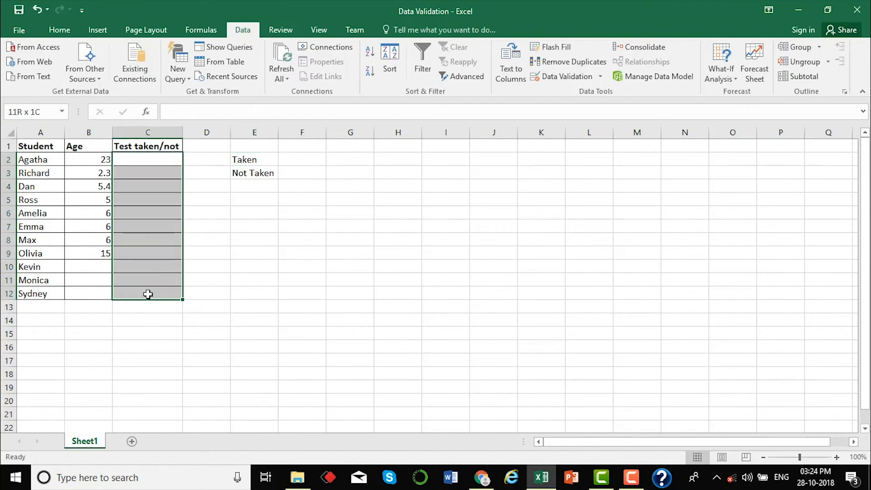
{"action": "left_click", "coordinate": [600, 77]}
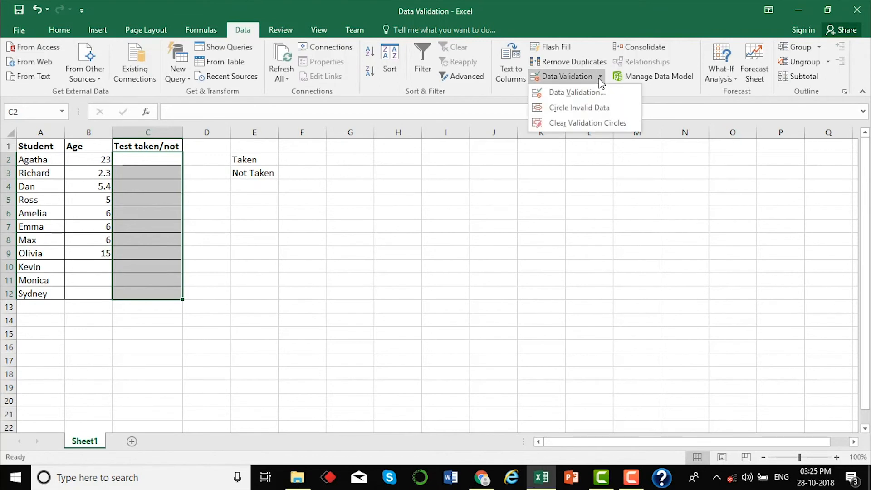
{"action": "left_click", "coordinate": [593, 93]}
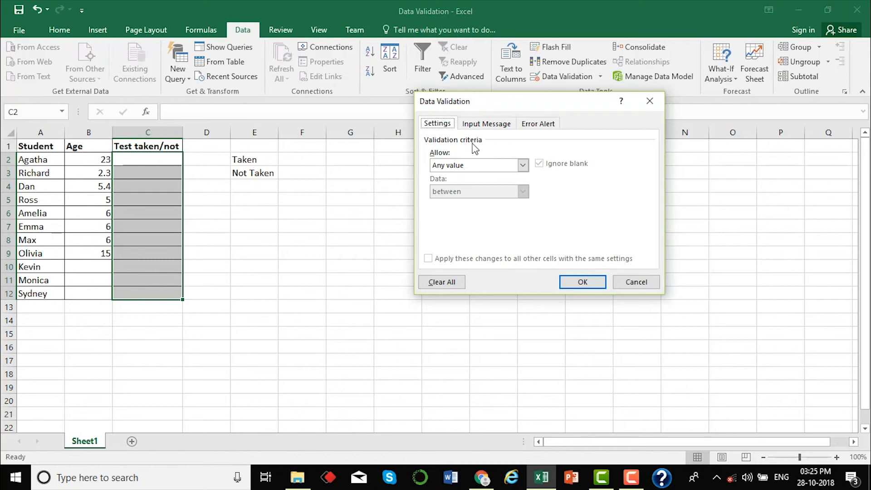
{"action": "left_click", "coordinate": [522, 165]}
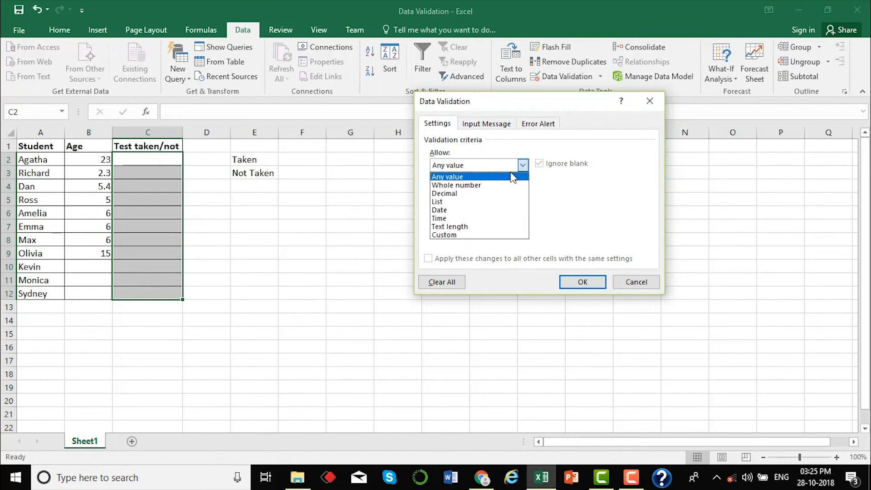
{"action": "left_click", "coordinate": [481, 202]}
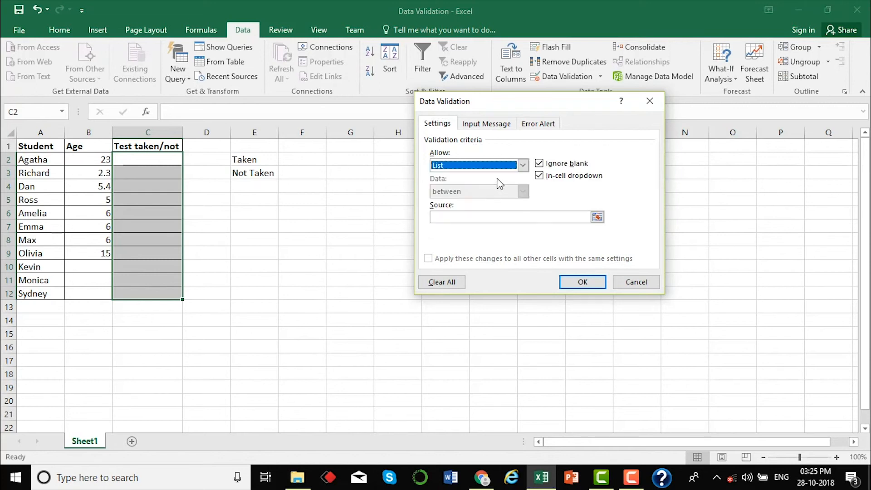
{"action": "left_click", "coordinate": [510, 217]}
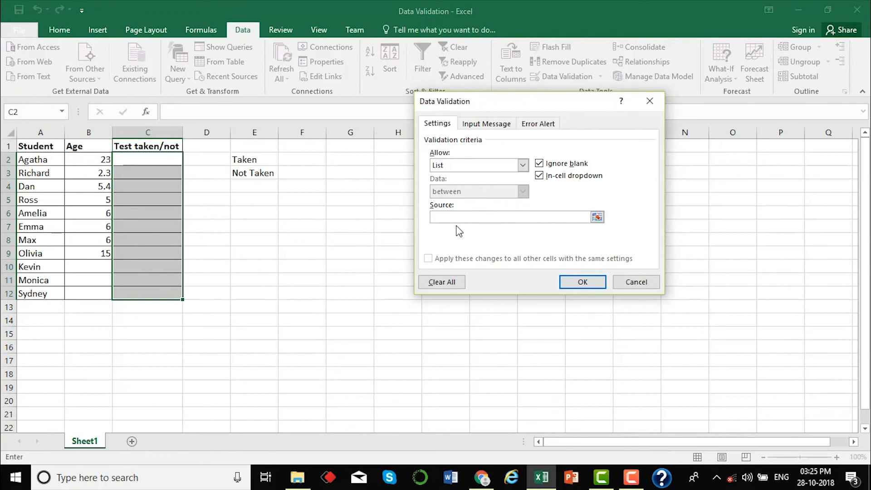
{"action": "left_click_drag", "start_coordinate": [262, 160], "coordinate": [268, 174]}
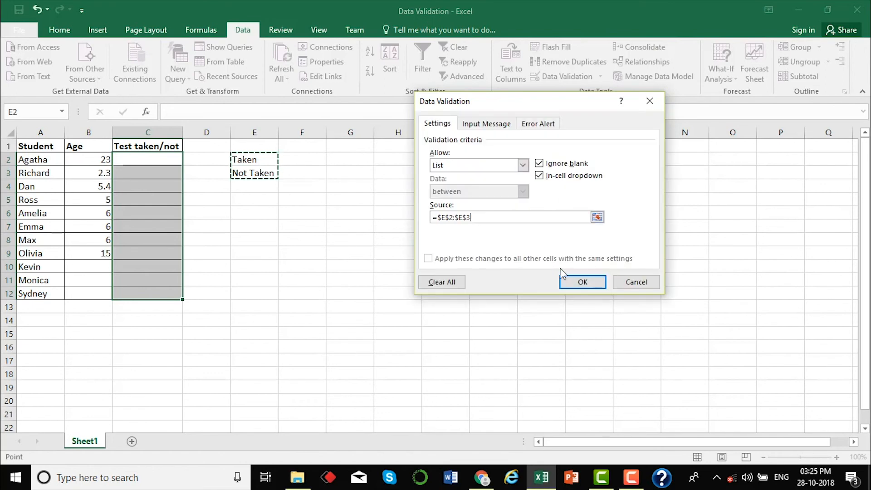
{"action": "left_click", "coordinate": [583, 282]}
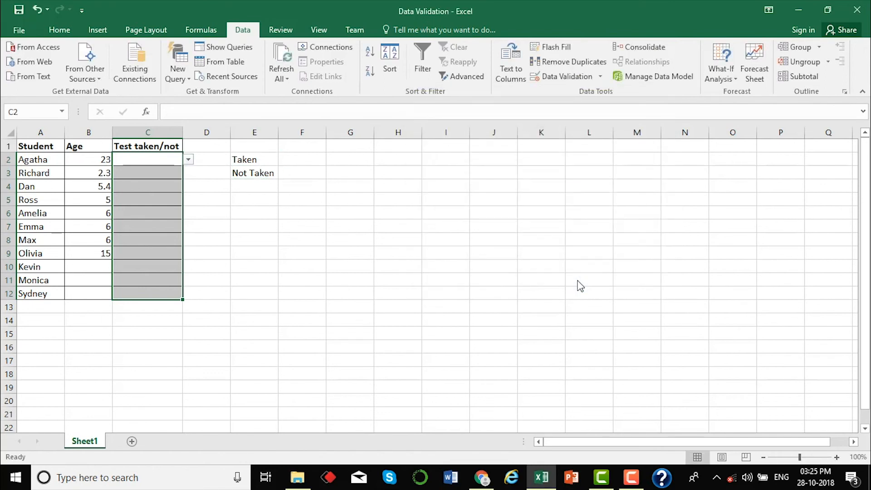
Choose Taken for cell C2 and Not Taken for cell C3 from their drop-down lists.
{"action": "left_click", "coordinate": [148, 163]}
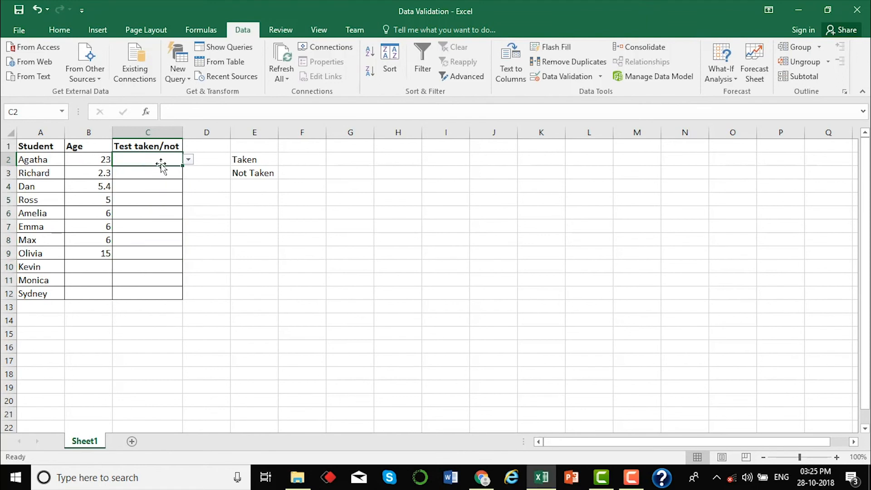
{"action": "left_click", "coordinate": [185, 162]}
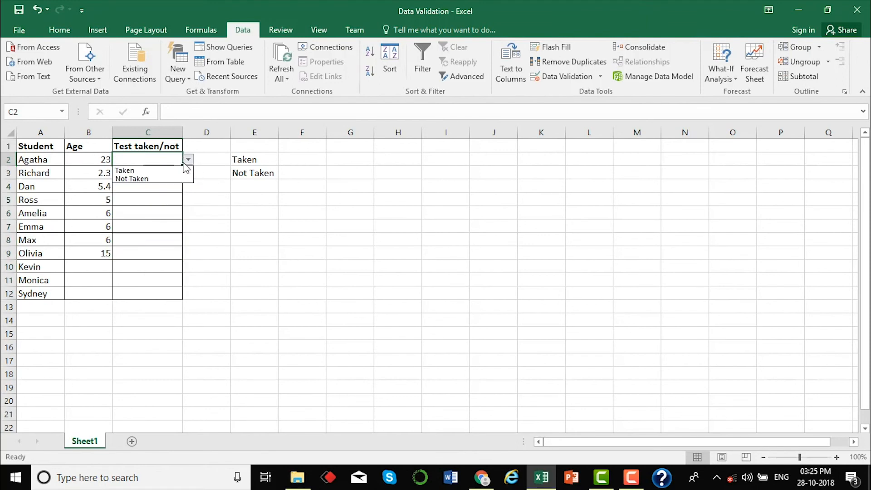
{"action": "left_click", "coordinate": [179, 171]}
{"action": "left_click", "coordinate": [169, 174]}
{"action": "left_click", "coordinate": [188, 173]}
{"action": "left_click", "coordinate": [166, 192]}
Test the list validation by entering "feooeoe" in cell C4, and dismiss the error alert.
{"action": "left_click", "coordinate": [153, 187]}
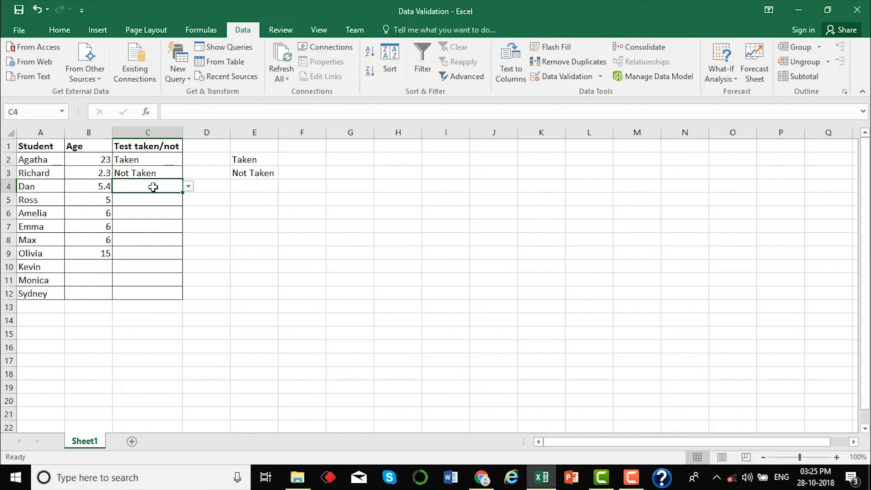
{"action": "type", "text": "feooeoe"}
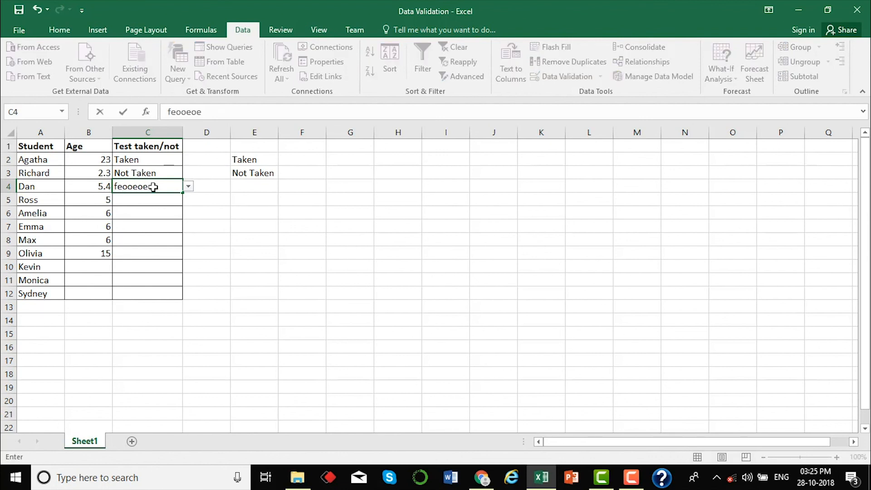
{"action": "key", "text": "Return"}
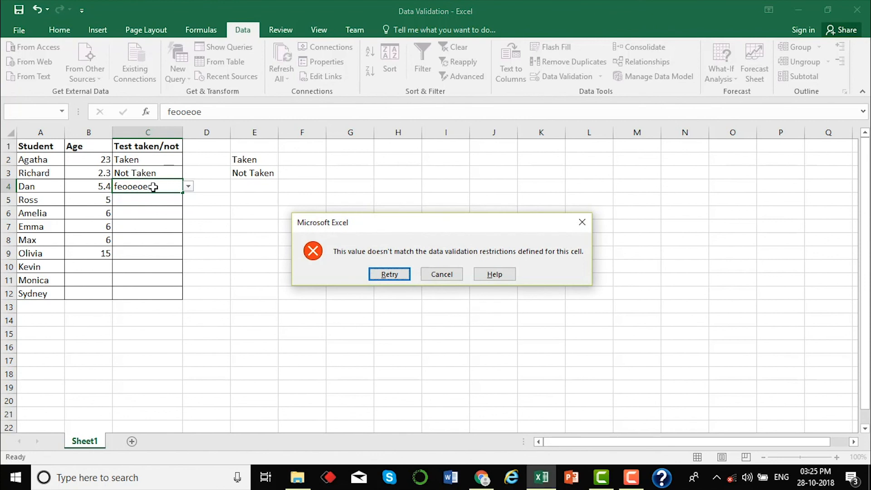
{"action": "left_click", "coordinate": [583, 223]}
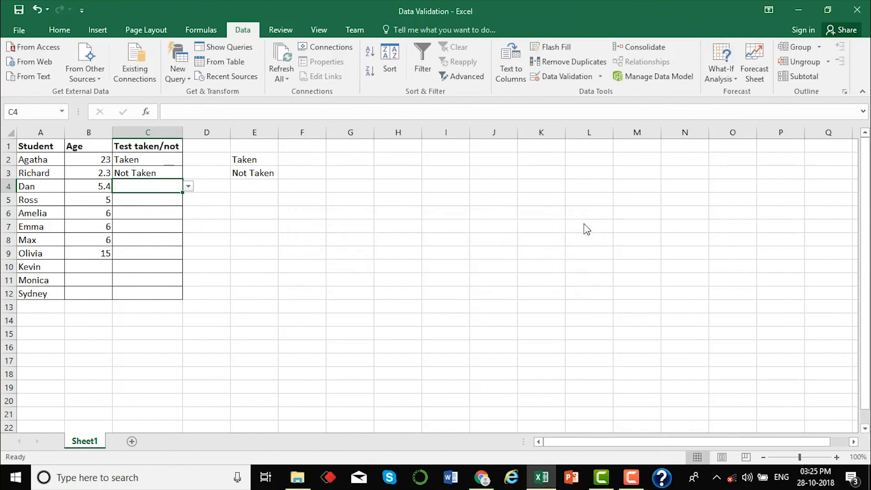